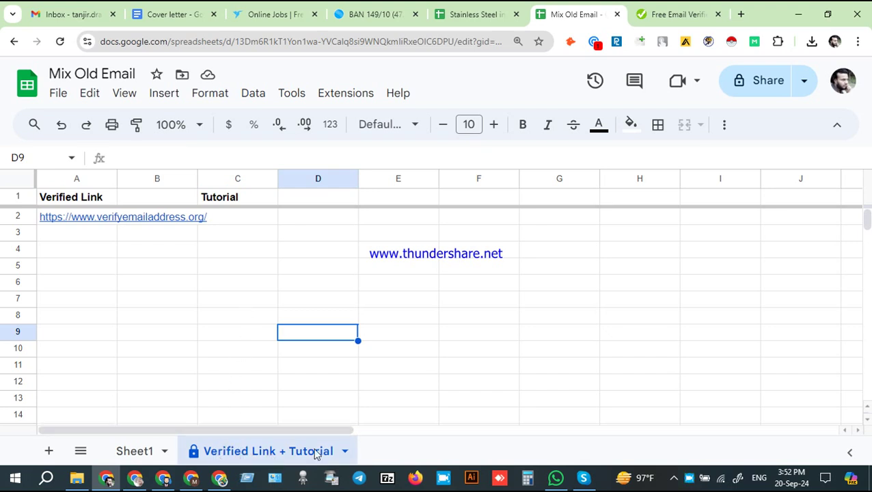
Check the verification link in A2 of the Verified Link + Tutorial sheet and view the email verifier site it refers to
{"action": "left_click", "coordinate": [242, 218]}
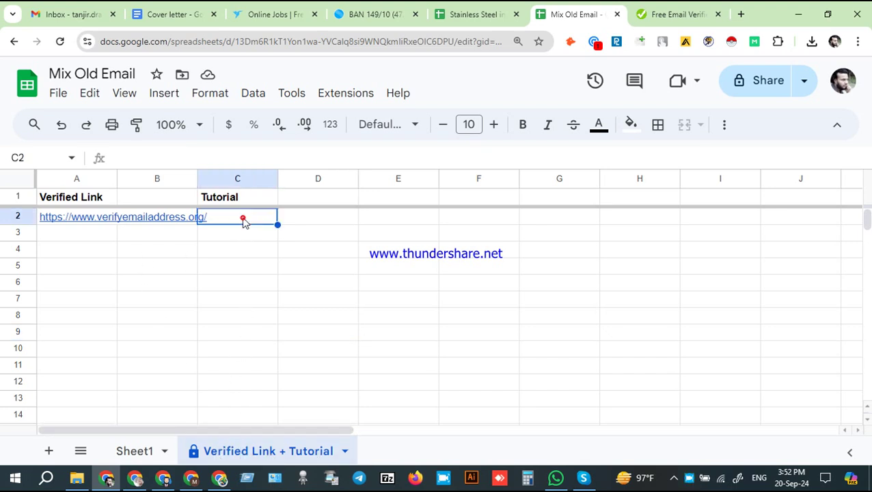
{"action": "left_click", "coordinate": [72, 217]}
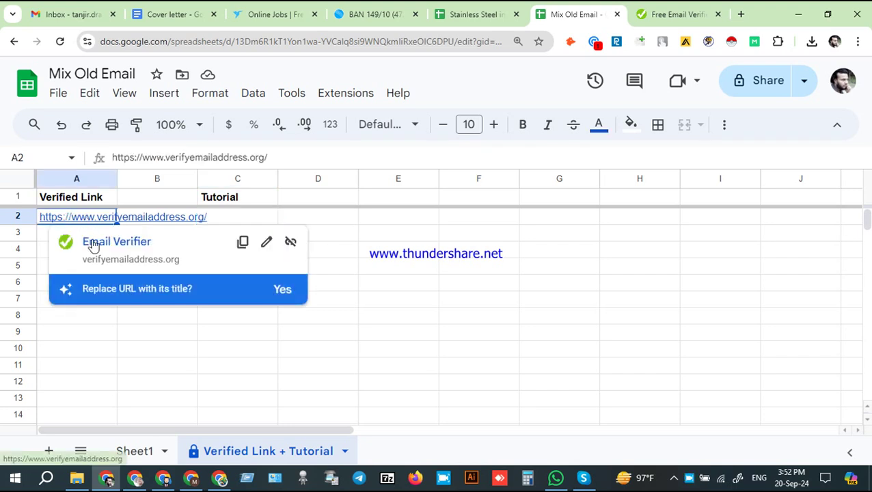
{"action": "left_click", "coordinate": [503, 252]}
{"action": "left_click", "coordinate": [671, 12]}
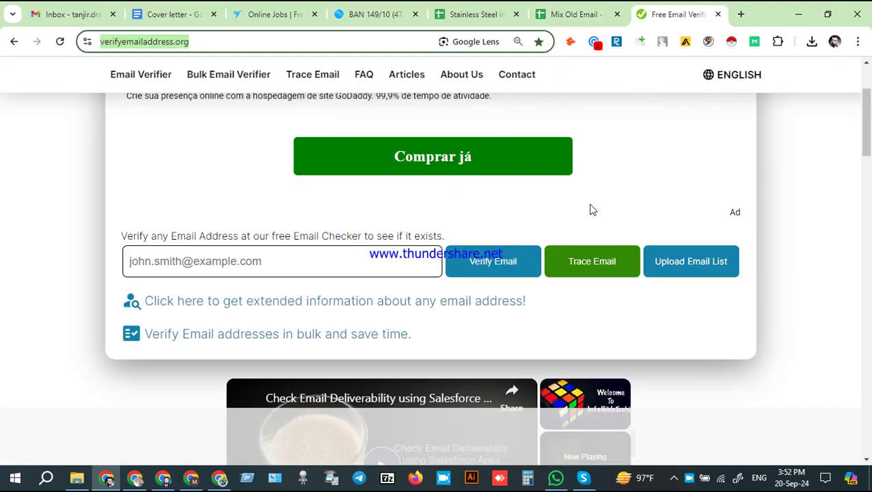
{"action": "left_click", "coordinate": [590, 12]}
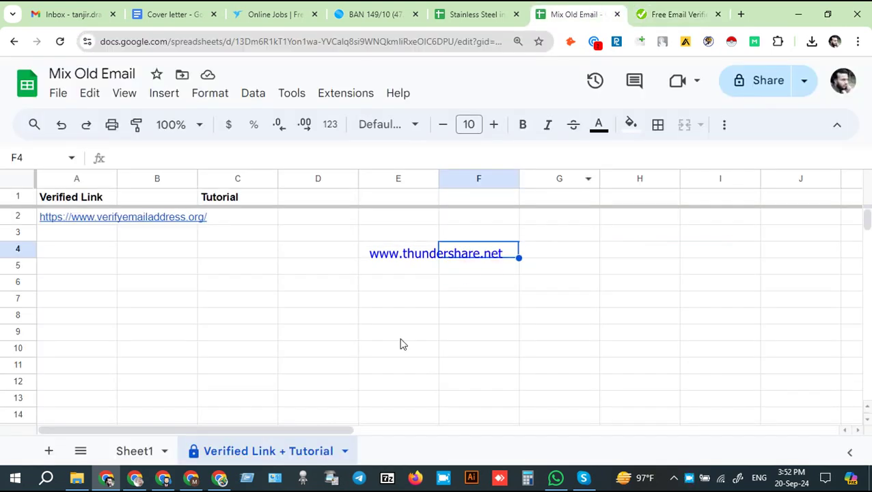
Open Sheet1 and look over its contact columns and email list
{"action": "left_click", "coordinate": [133, 451]}
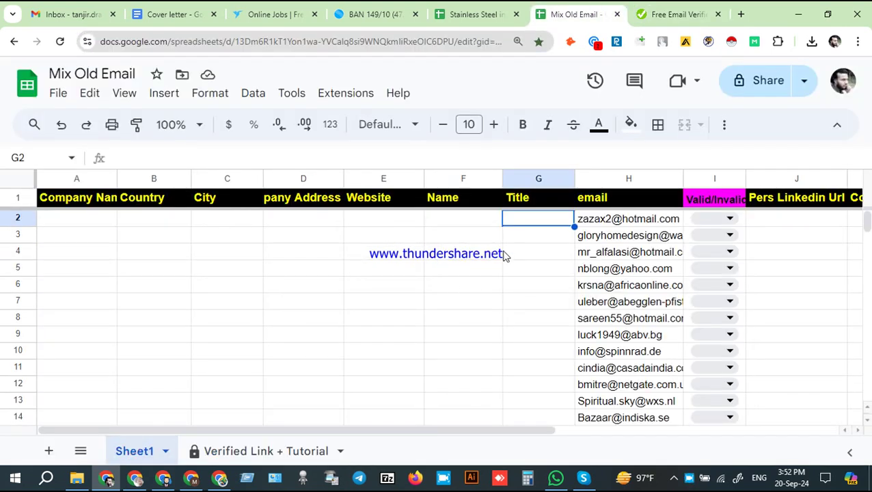
{"action": "left_click", "coordinate": [476, 225]}
{"action": "left_click", "coordinate": [533, 234]}
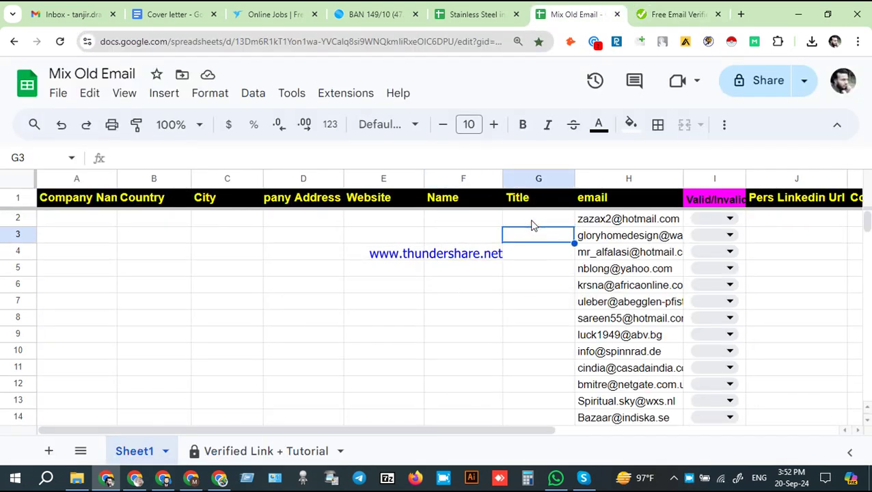
{"action": "left_click", "coordinate": [531, 220]}
{"action": "left_click_drag", "start_coordinate": [504, 431], "coordinate": [448, 474]}
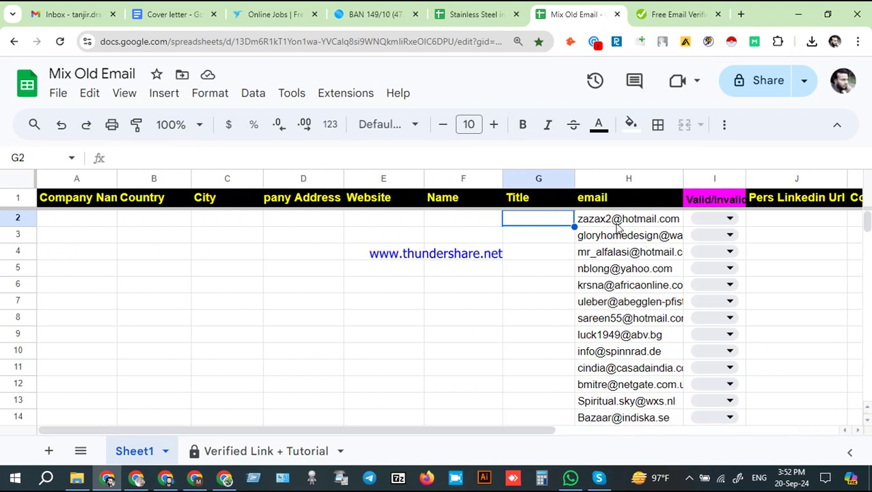
Copy the email address in H2 and verify it on verifyemailaddress.org
{"action": "left_click", "coordinate": [606, 221]}
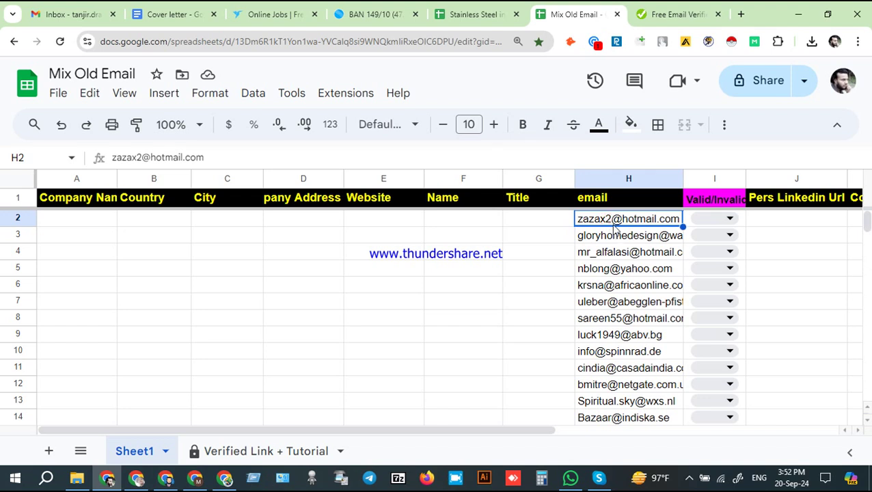
{"action": "left_click", "coordinate": [677, 14]}
{"action": "left_click", "coordinate": [215, 260]}
{"action": "key", "text": "ctrl+v"}
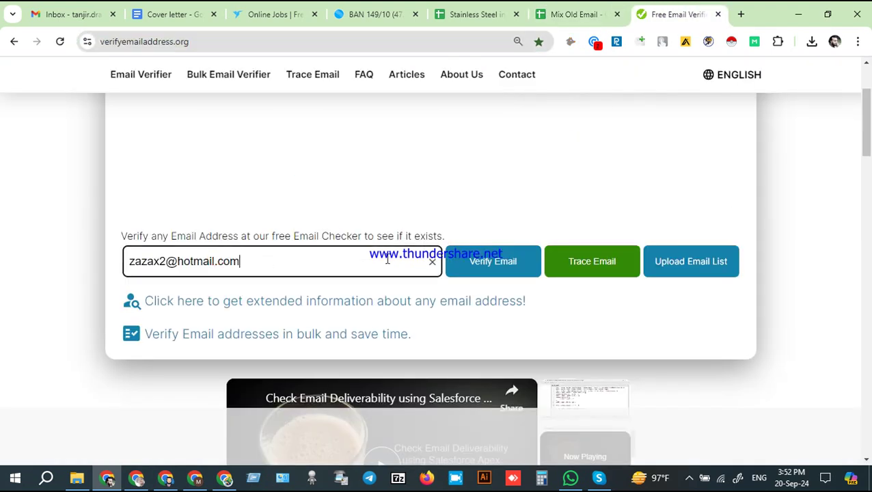
{"action": "left_click", "coordinate": [487, 263]}
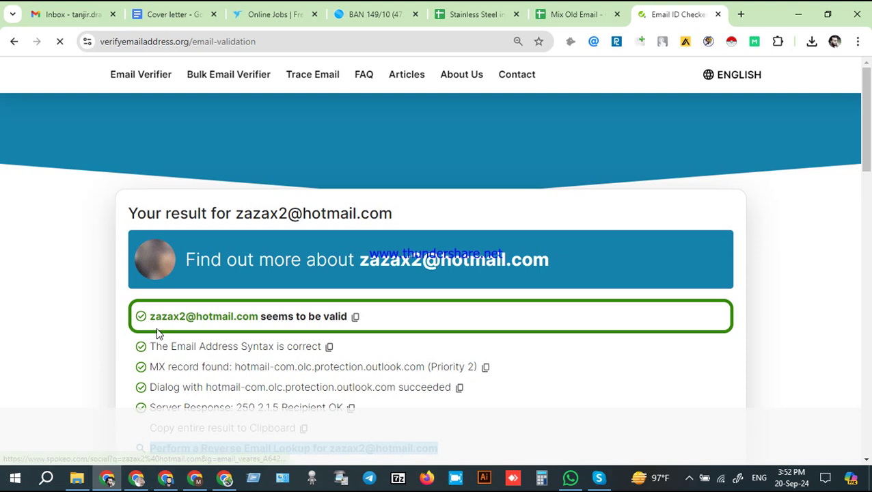
Mark the email in row 2 of the Mix Old Email sheet as Valid in the Valid/Invalid column
{"action": "left_click", "coordinate": [557, 13]}
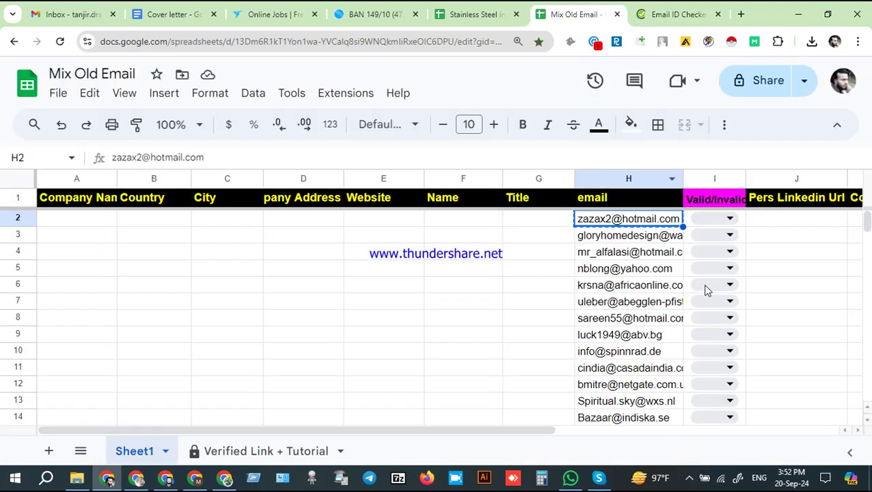
{"action": "left_click", "coordinate": [730, 219]}
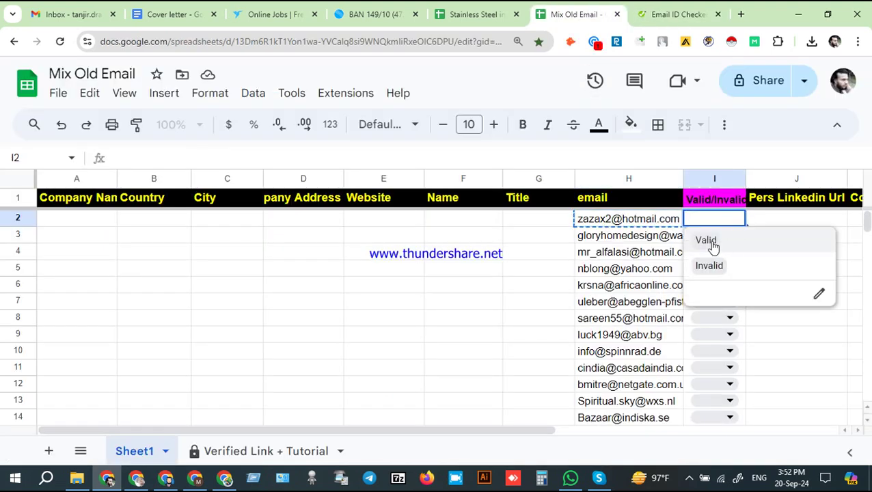
{"action": "left_click", "coordinate": [760, 241]}
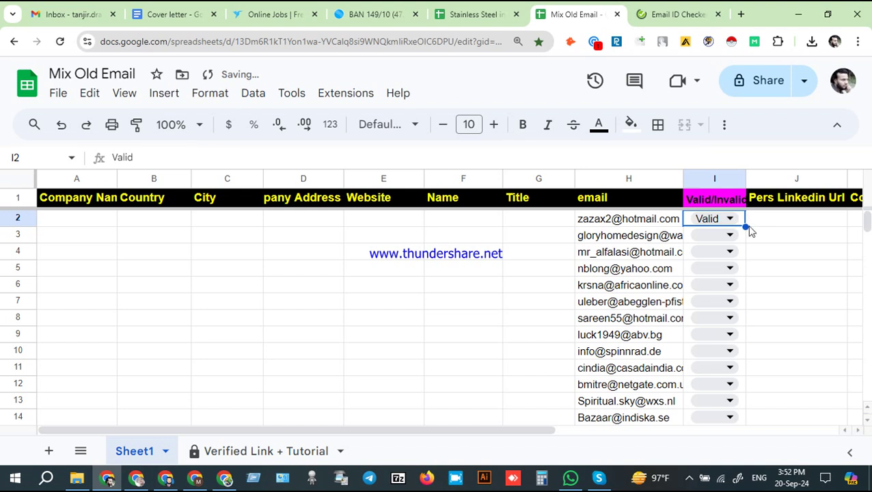
Search Google in a new browser tab for the email address copied from H2 and look through the results
{"action": "left_click", "coordinate": [741, 14]}
{"action": "key", "text": "ctrl+v"}
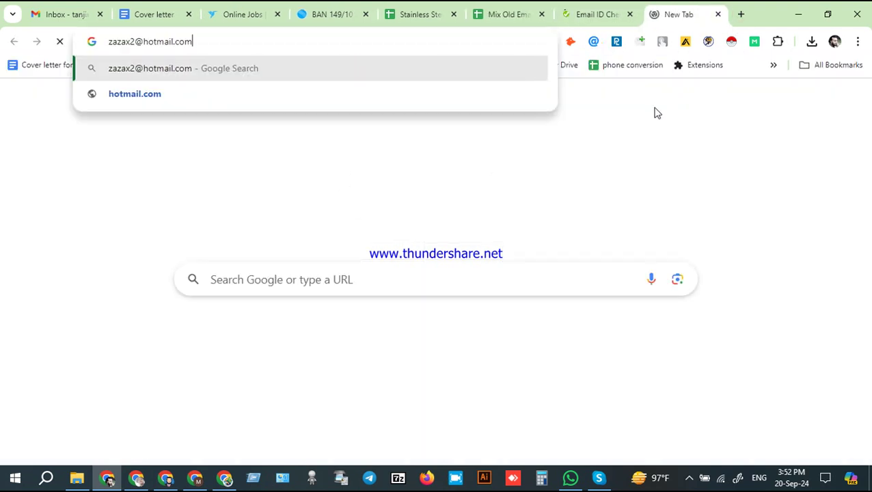
{"action": "key", "text": "Return"}
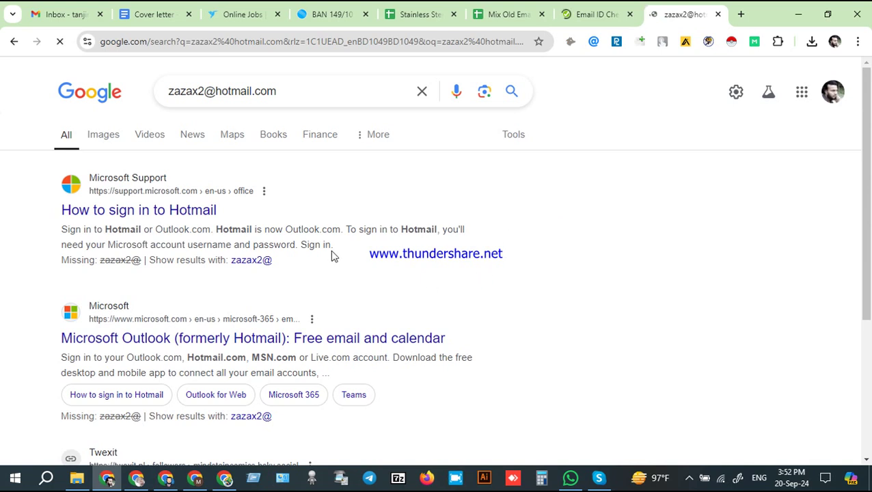
{"action": "scroll", "coordinate": [332, 256], "scroll_direction": "down", "scroll_amount": 3}
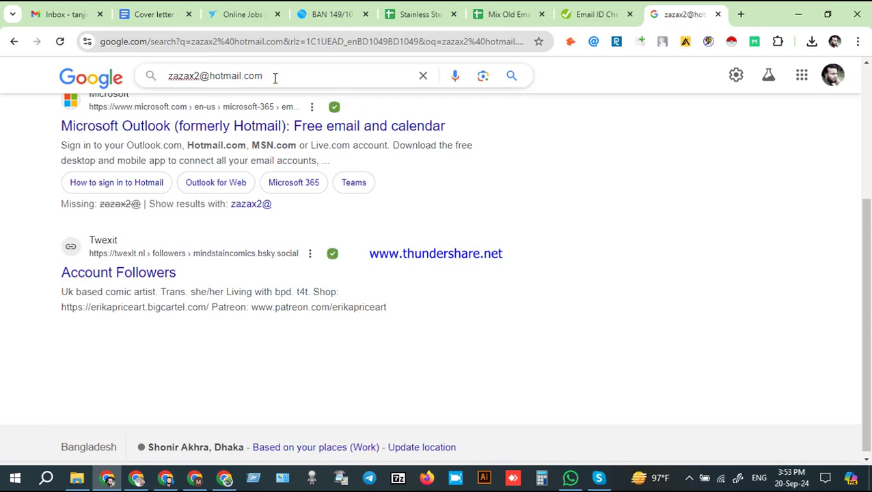
Repeat the Google search with the email address in quotation marks for an exact match, and clear the search text
{"action": "type", "text": "\""}
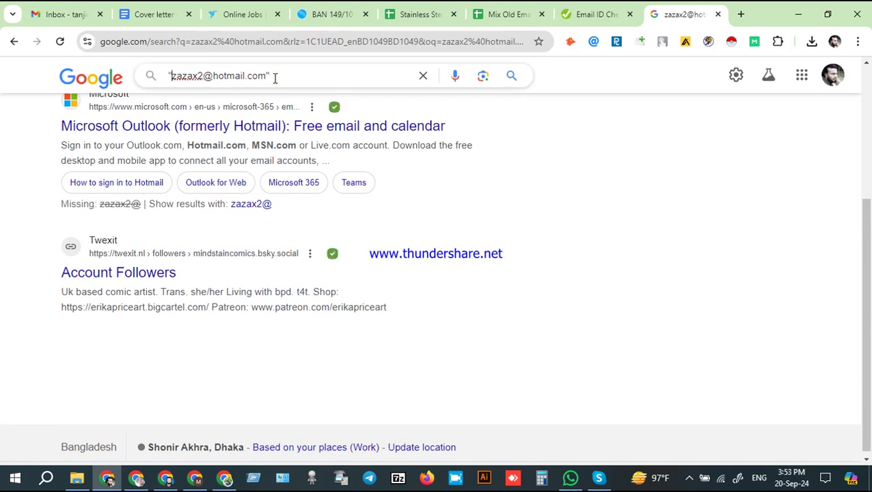
{"action": "key", "text": "Return"}
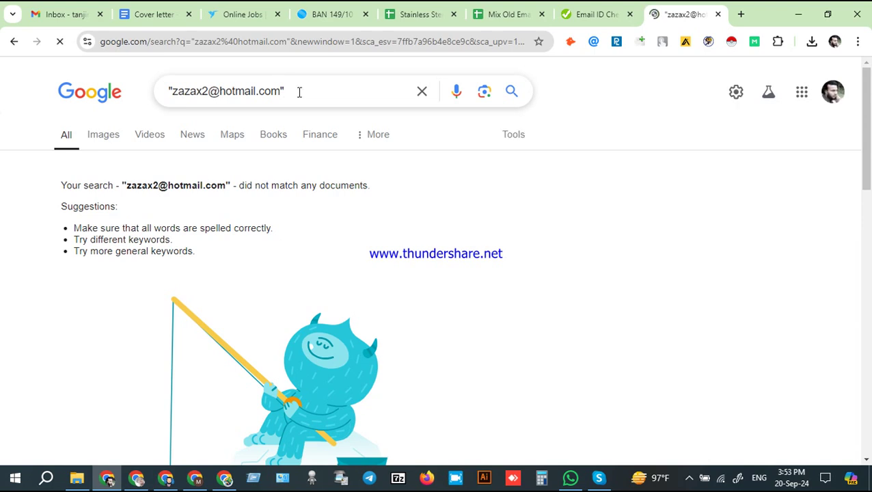
{"action": "key", "text": "BackSpace"}
{"action": "key", "text": "BackSpace"}
{"action": "key", "text": "BackSpace"}
{"action": "key", "text": "BackSpace"}
{"action": "key", "text": "BackSpace"}
{"action": "key", "text": "BackSpace"}
{"action": "key", "text": "BackSpace"}
{"action": "key", "text": "BackSpace"}
{"action": "key", "text": "BackSpace"}
{"action": "key", "text": "BackSpace"}
{"action": "key", "text": "BackSpace"}
{"action": "key", "text": "BackSpace"}
{"action": "key", "text": "BackSpace"}
{"action": "key", "text": "BackSpace"}
{"action": "key", "text": "BackSpace"}
{"action": "key", "text": "BackSpace"}
{"action": "key", "text": "BackSpace"}
{"action": "key", "text": "BackSpace"}
{"action": "key", "text": "BackSpace"}
{"action": "key", "text": "BackSpace"}
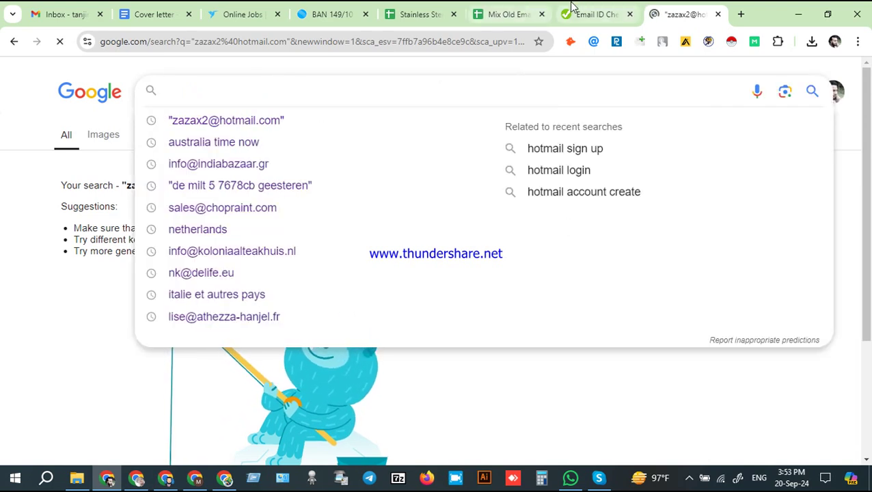
Copy the email address in H3, verify it on the email verifier site and review the validation details
{"action": "left_click", "coordinate": [497, 9]}
{"action": "left_click", "coordinate": [635, 236]}
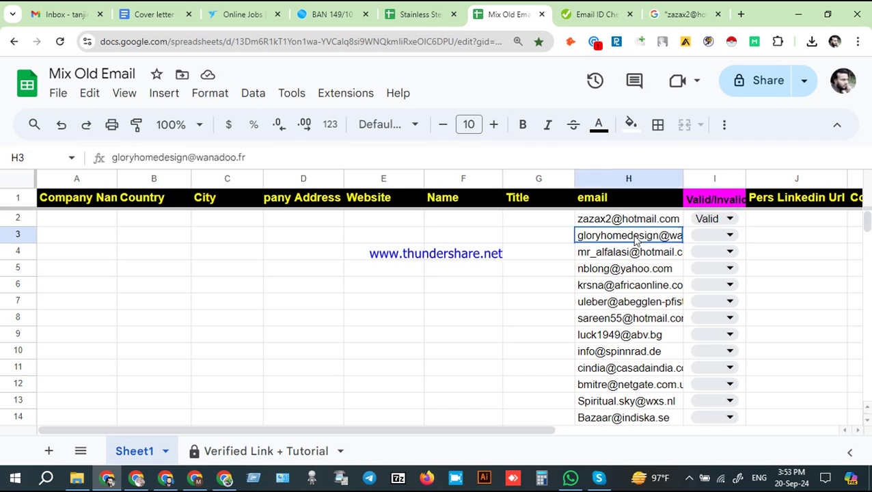
{"action": "key", "text": "ctrl+c"}
{"action": "left_click", "coordinate": [593, 13]}
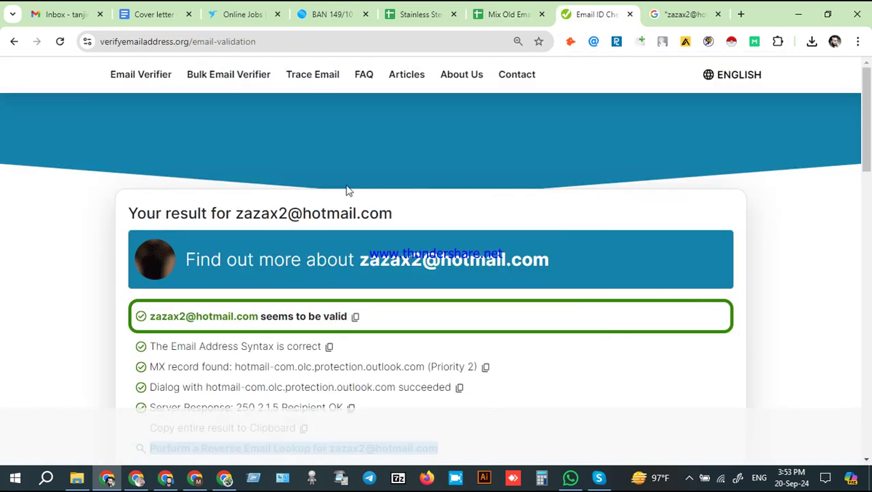
{"action": "scroll", "coordinate": [272, 315], "scroll_direction": "down", "scroll_amount": 6}
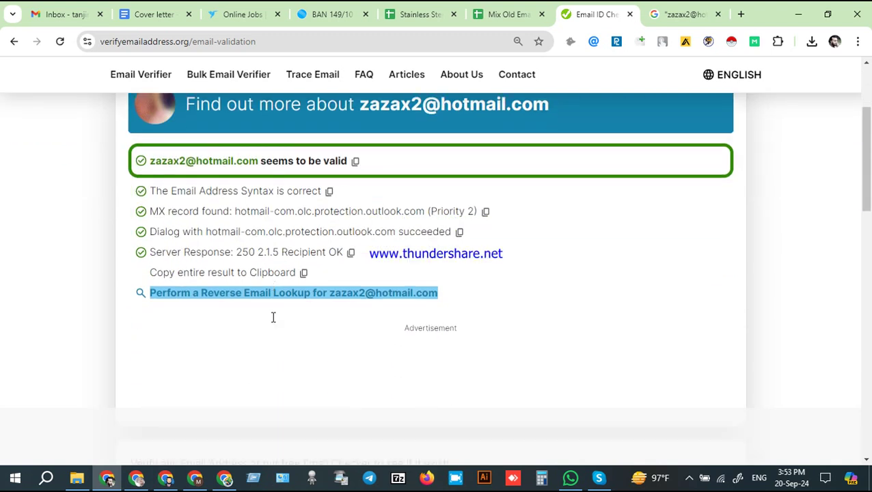
{"action": "left_click", "coordinate": [266, 259]}
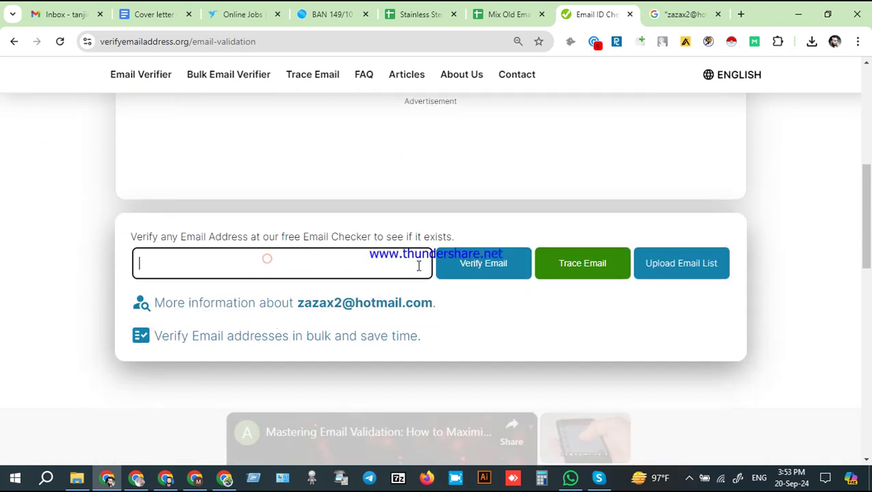
{"action": "key", "text": "ctrl+v"}
{"action": "left_click", "coordinate": [477, 268]}
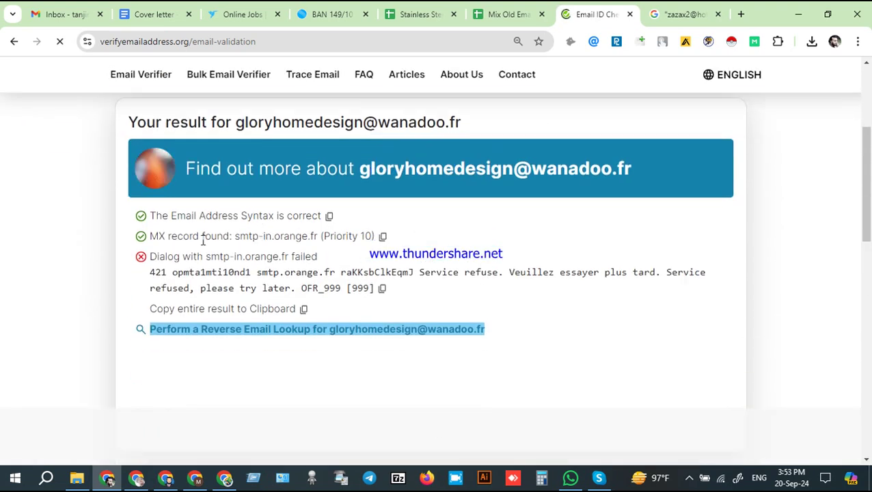
{"action": "scroll", "coordinate": [202, 239], "scroll_direction": "down", "scroll_amount": 3}
{"action": "scroll", "coordinate": [203, 246], "scroll_direction": "down", "scroll_amount": 3}
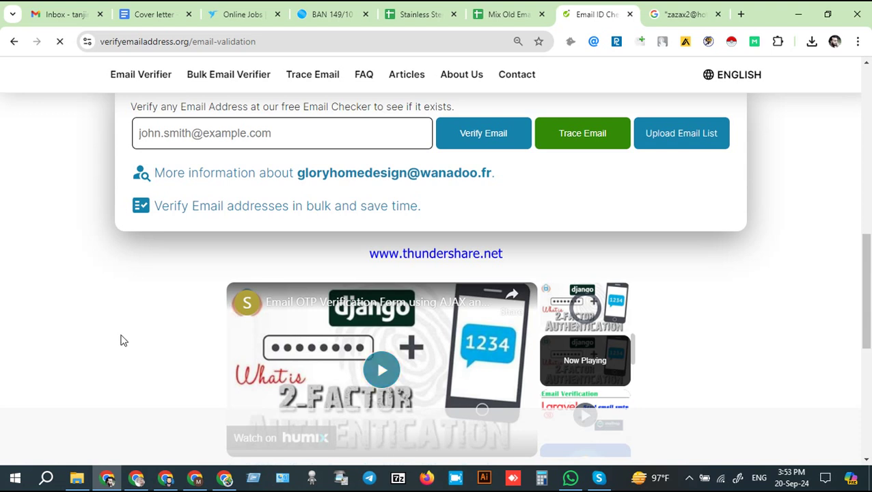
{"action": "scroll", "coordinate": [123, 339], "scroll_direction": "up", "scroll_amount": 4}
{"action": "scroll", "coordinate": [126, 335], "scroll_direction": "up", "scroll_amount": 1}
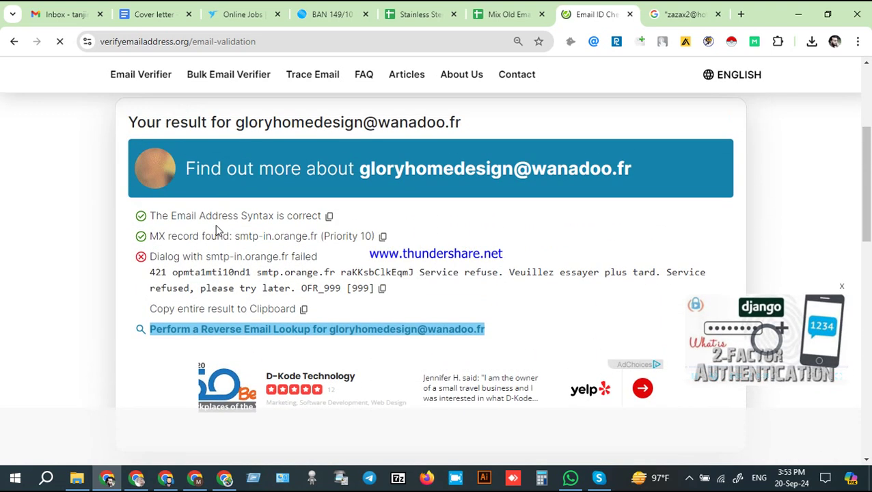
{"action": "scroll", "coordinate": [295, 273], "scroll_direction": "down", "scroll_amount": 2}
{"action": "scroll", "coordinate": [294, 273], "scroll_direction": "up", "scroll_amount": 2}
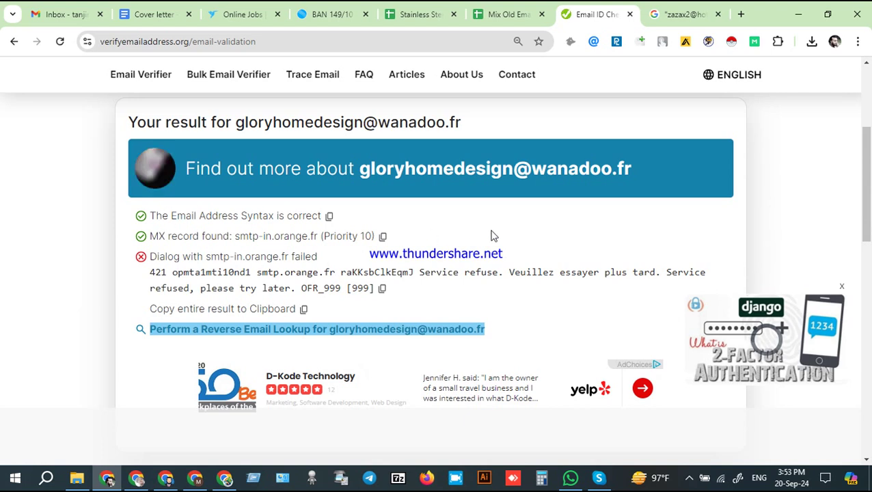
Mark the email in row 3 as Invalid and widen the Valid/Invalid column to fit its text
{"action": "left_click", "coordinate": [514, 8]}
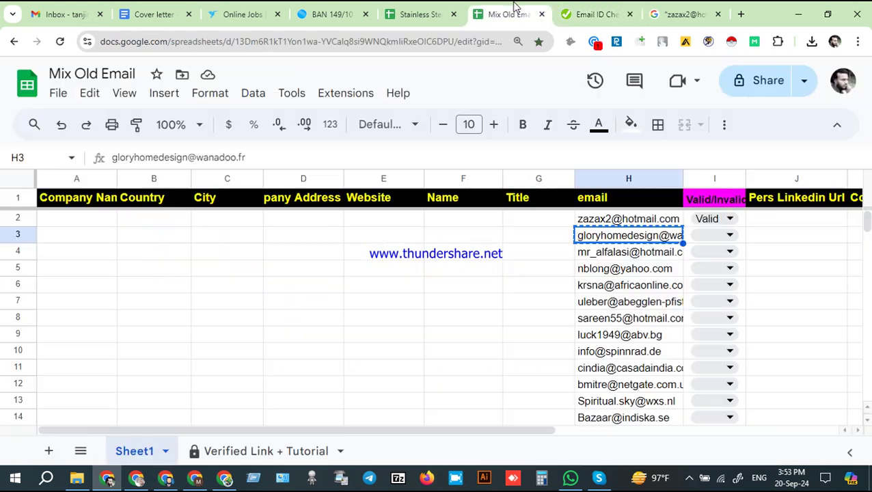
{"action": "left_click", "coordinate": [730, 236]}
{"action": "left_click", "coordinate": [708, 283]}
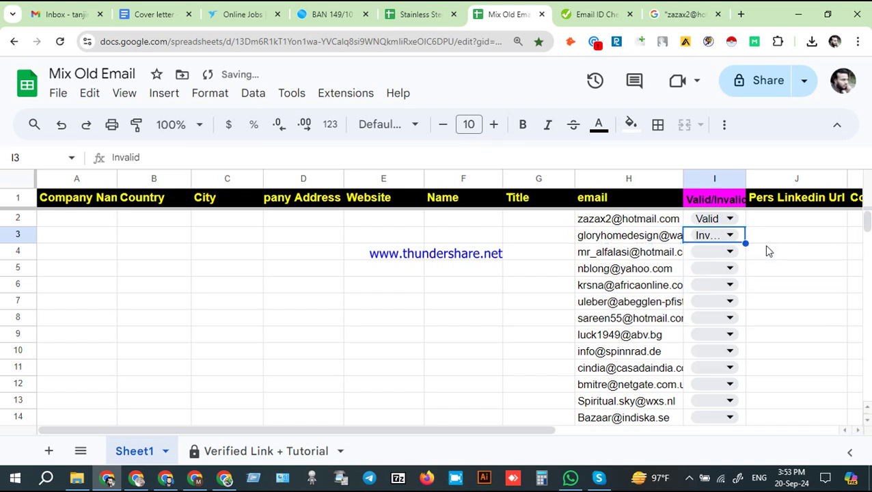
{"action": "left_click_drag", "start_coordinate": [746, 179], "coordinate": [757, 179]}
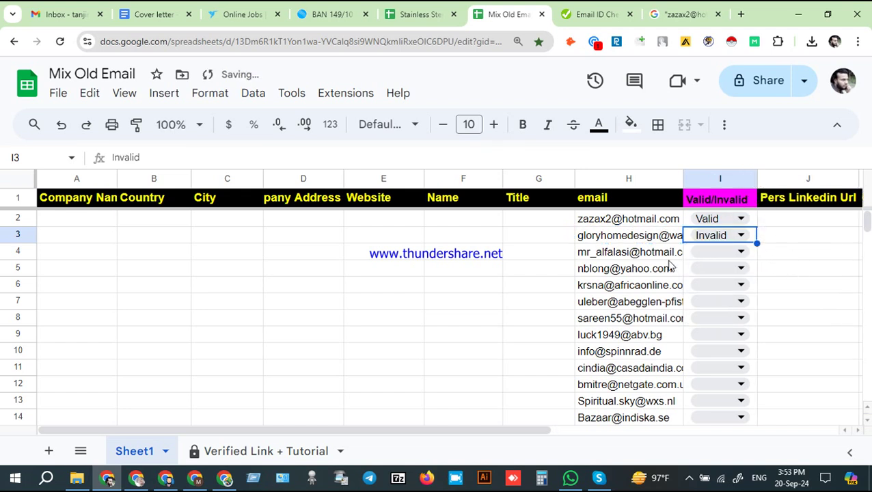
Copy the email address in H6, verify it on the email verifier site and review the result
{"action": "left_click", "coordinate": [641, 254]}
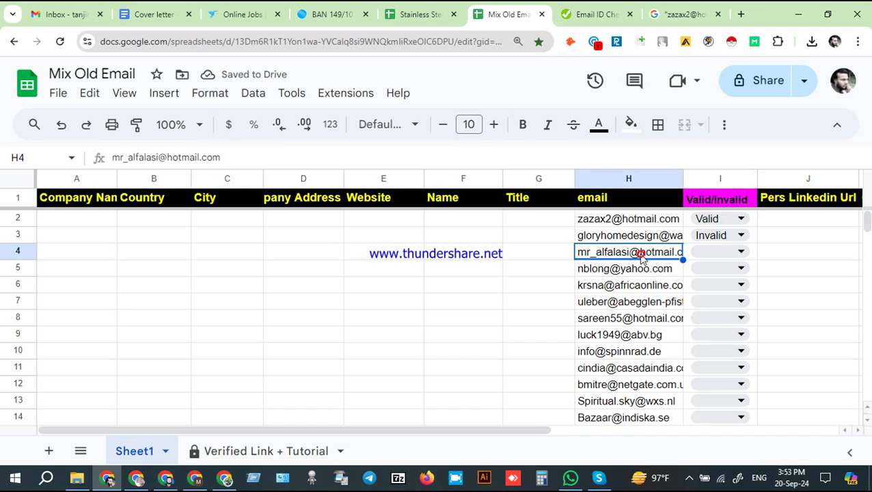
{"action": "left_click", "coordinate": [634, 287]}
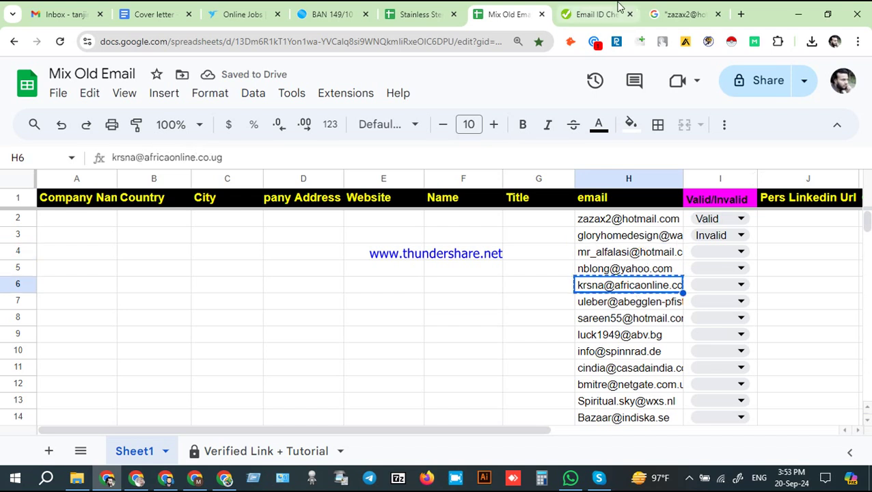
{"action": "left_click", "coordinate": [591, 14]}
{"action": "scroll", "coordinate": [346, 290], "scroll_direction": "down", "scroll_amount": 4}
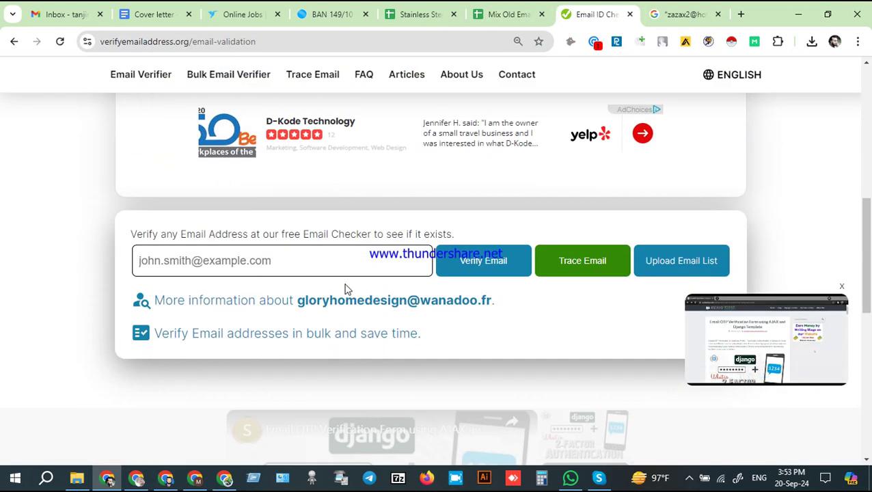
{"action": "left_click", "coordinate": [309, 265]}
{"action": "key", "text": "ctrl+v"}
{"action": "left_click", "coordinate": [479, 266]}
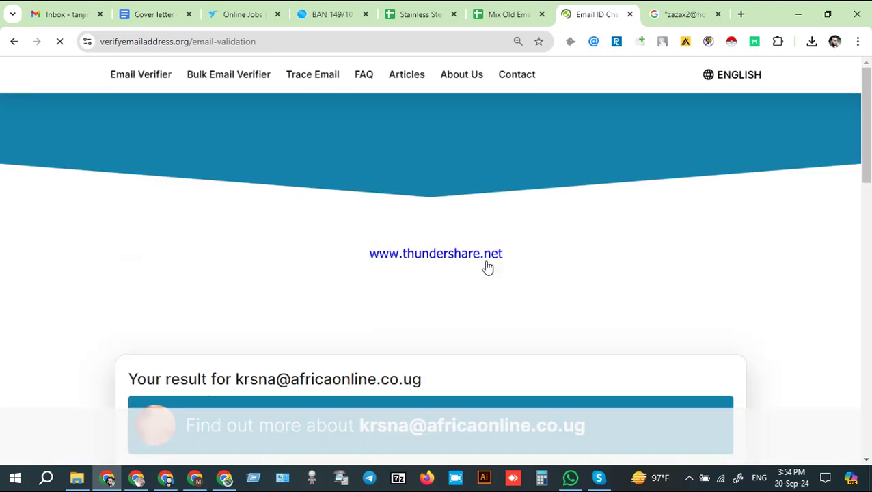
{"action": "scroll", "coordinate": [446, 218], "scroll_direction": "down", "scroll_amount": 5}
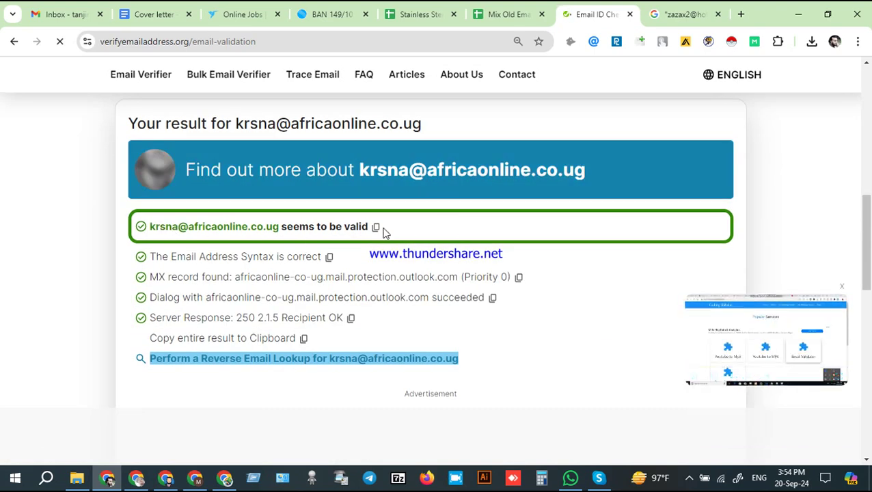
Mark the email in row 6 of the Mix Old Email sheet as Valid
{"action": "left_click", "coordinate": [507, 13]}
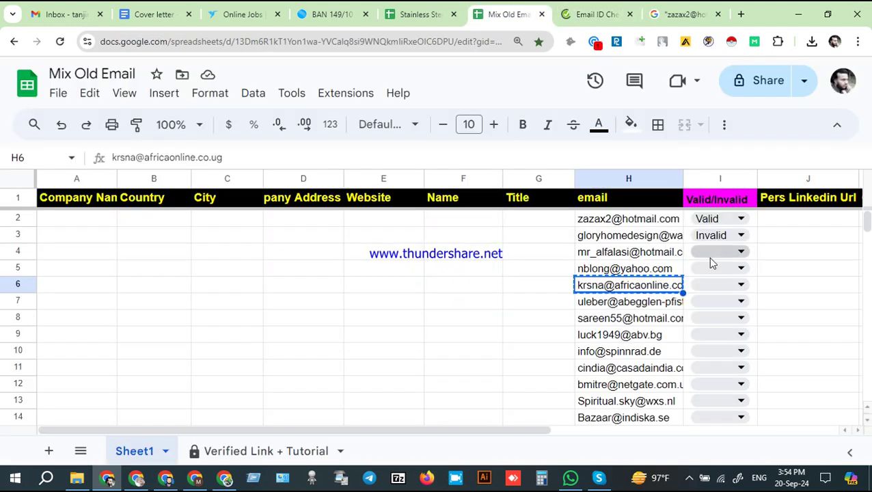
{"action": "left_click", "coordinate": [742, 285]}
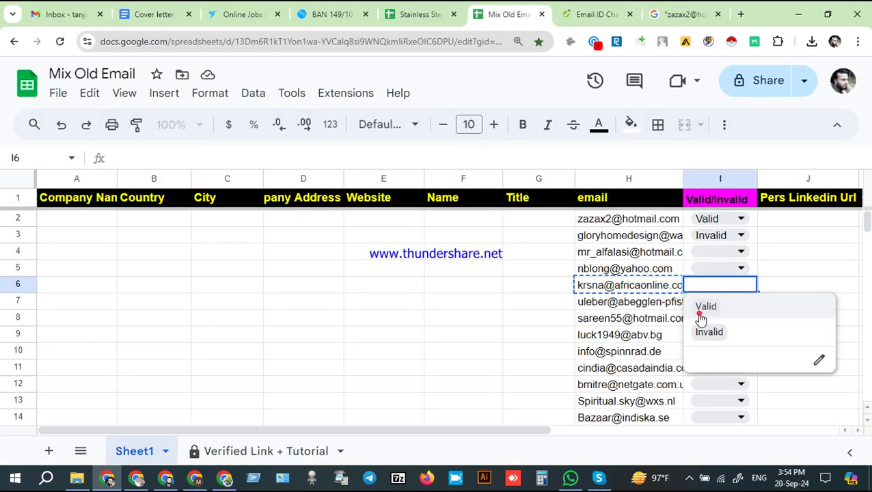
{"action": "left_click", "coordinate": [704, 309]}
Search Google for the copied email address from row 6
{"action": "left_click", "coordinate": [680, 14]}
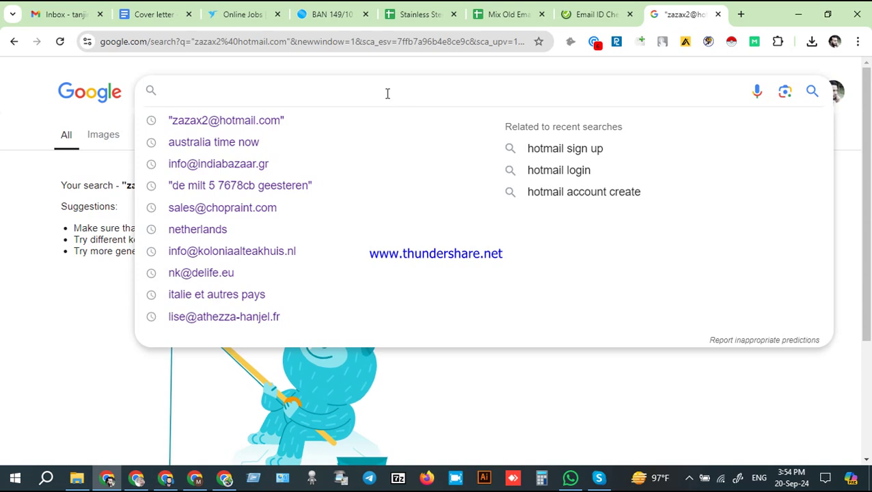
{"action": "key", "text": "ctrl+v"}
{"action": "key", "text": "Return"}
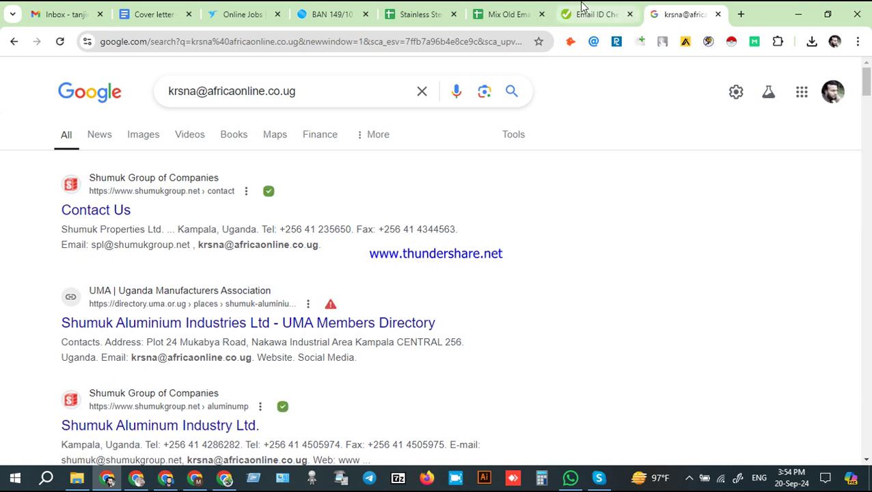
Review the sheet's header fields from Company Name through Country, City, Company Address, Website, Name and Title
{"action": "left_click", "coordinate": [510, 14]}
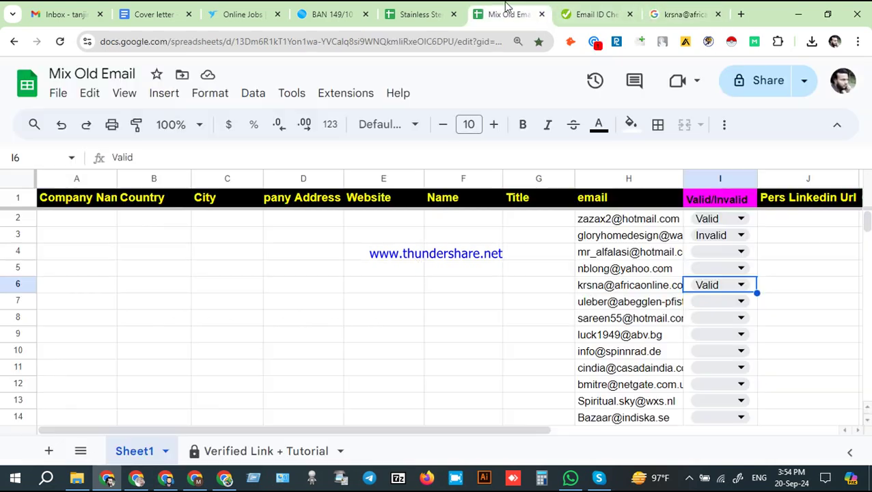
{"action": "left_click", "coordinate": [77, 203]}
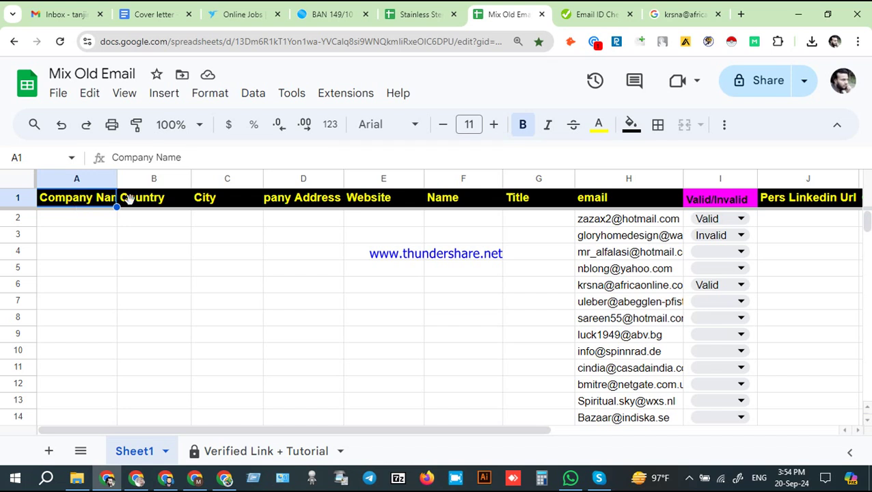
{"action": "left_click", "coordinate": [156, 203]}
{"action": "left_click", "coordinate": [227, 202]}
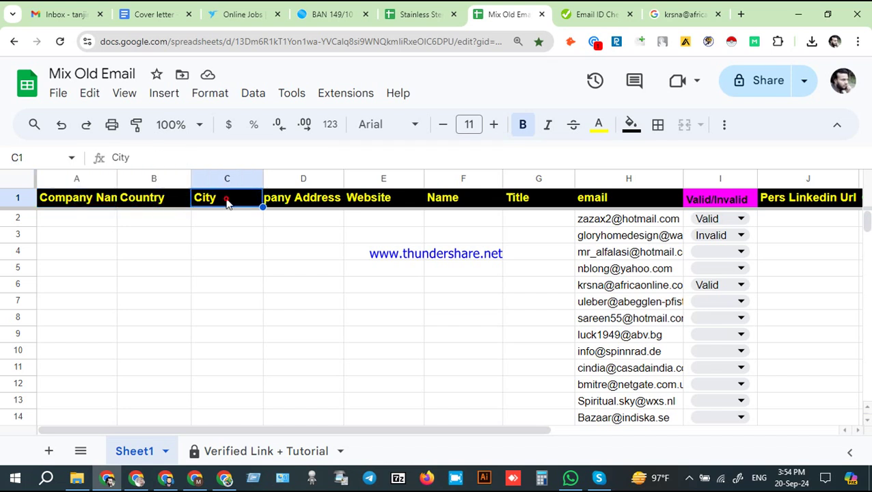
{"action": "left_click", "coordinate": [308, 202]}
{"action": "left_click", "coordinate": [393, 204]}
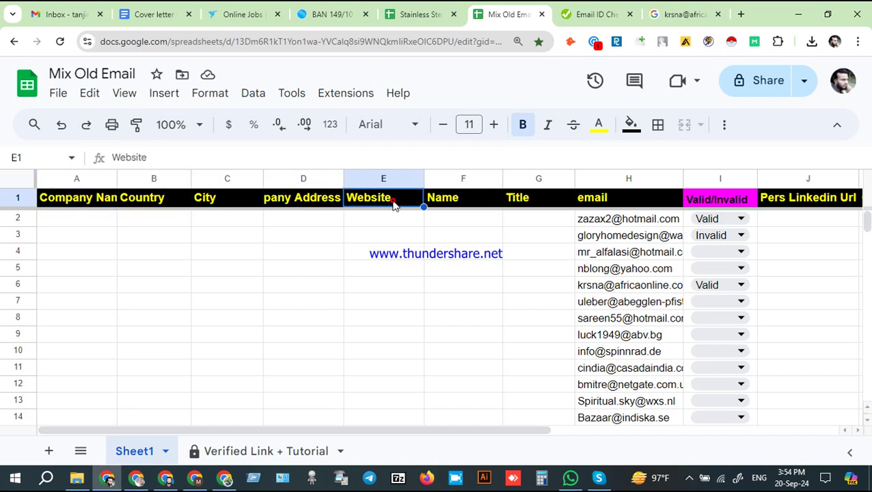
{"action": "left_click", "coordinate": [468, 205]}
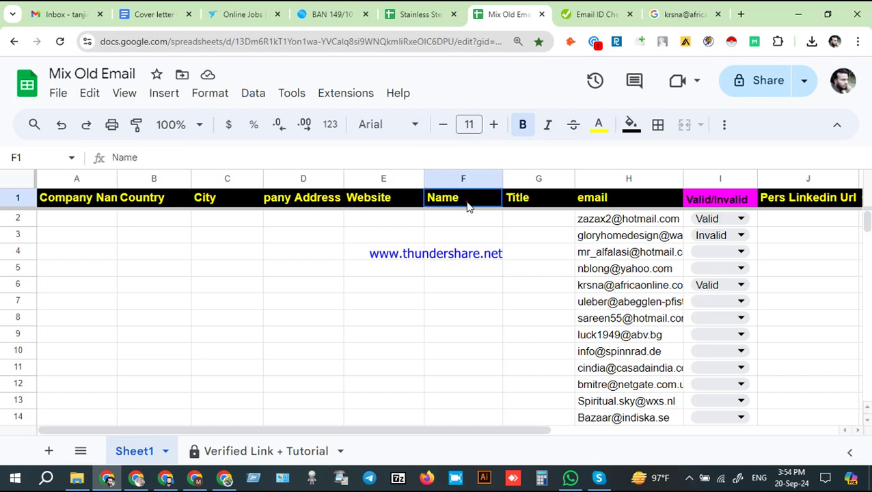
{"action": "left_click", "coordinate": [521, 204]}
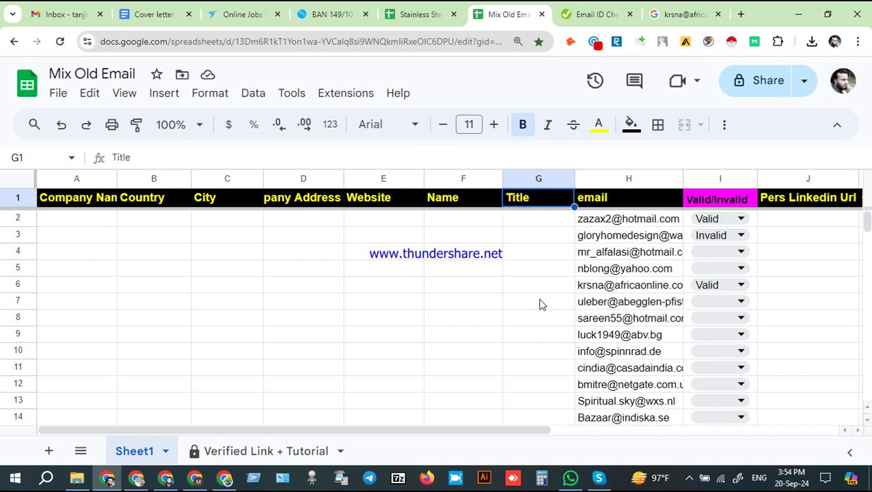
Copy the email address in H6 and try to open its domain, africaonline.co.ug, in a new browser tab
{"action": "left_click", "coordinate": [611, 290]}
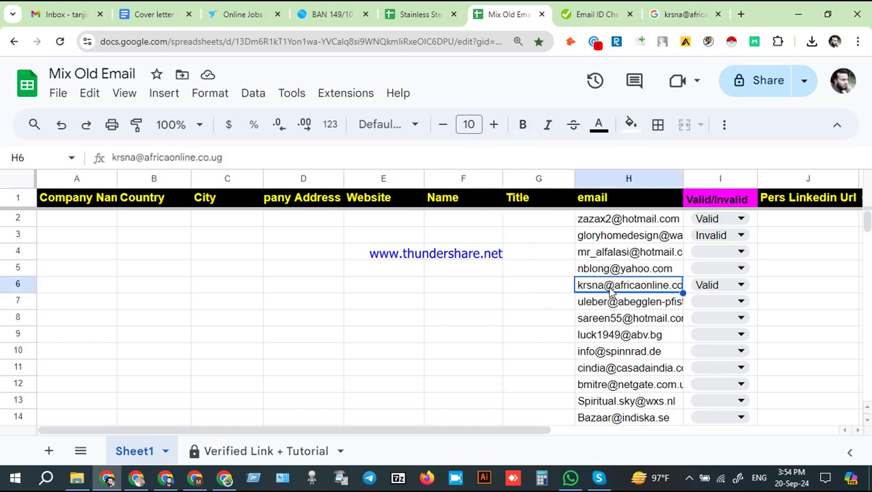
{"action": "left_click", "coordinate": [686, 13]}
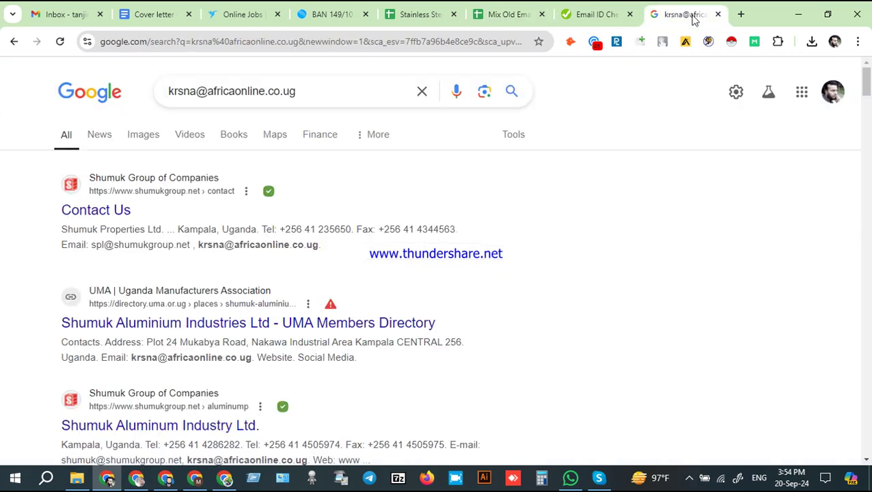
{"action": "left_click", "coordinate": [740, 15]}
{"action": "key", "text": "ctrl+v"}
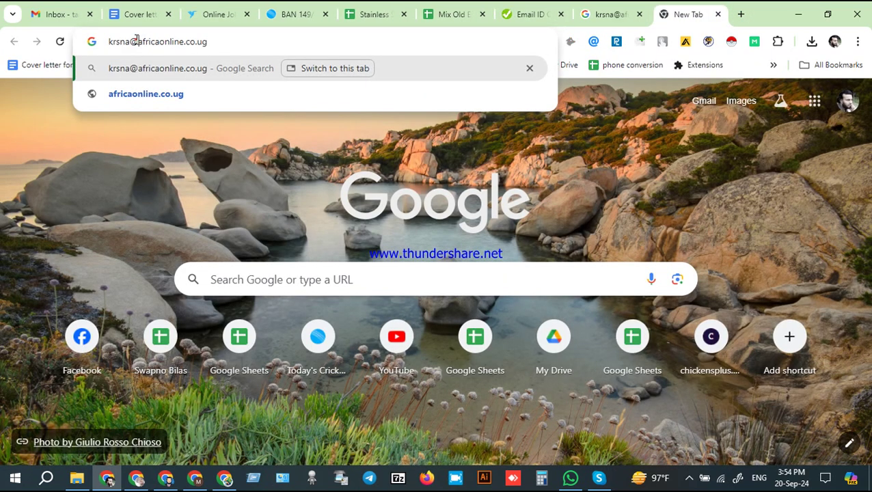
{"action": "left_click_drag", "start_coordinate": [136, 41], "coordinate": [104, 43]}
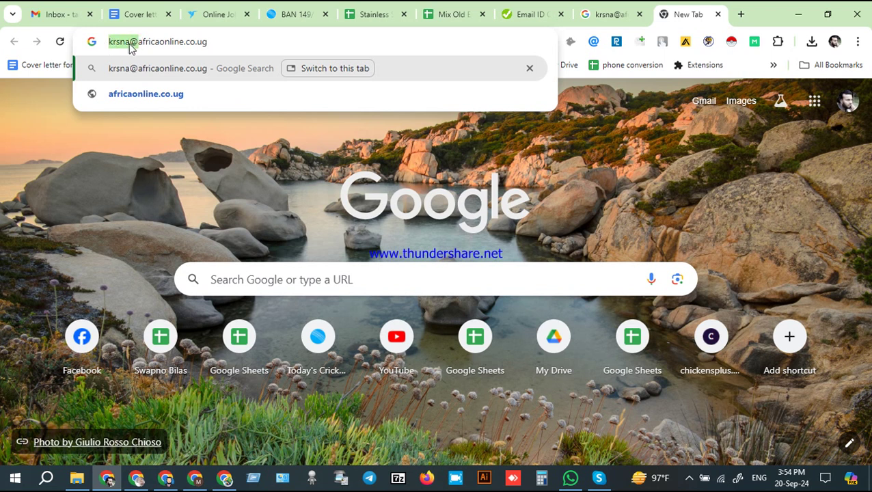
{"action": "key", "text": "BackSpace"}
{"action": "key", "text": "Return"}
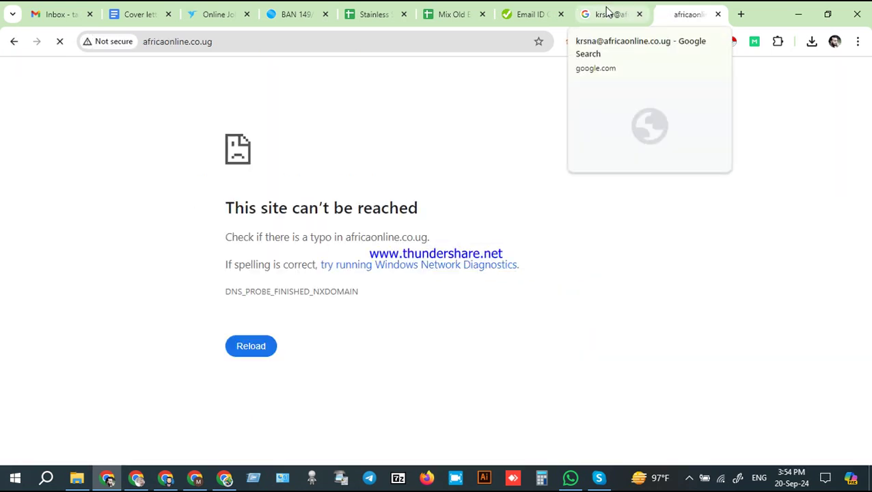
{"action": "left_click", "coordinate": [246, 350]}
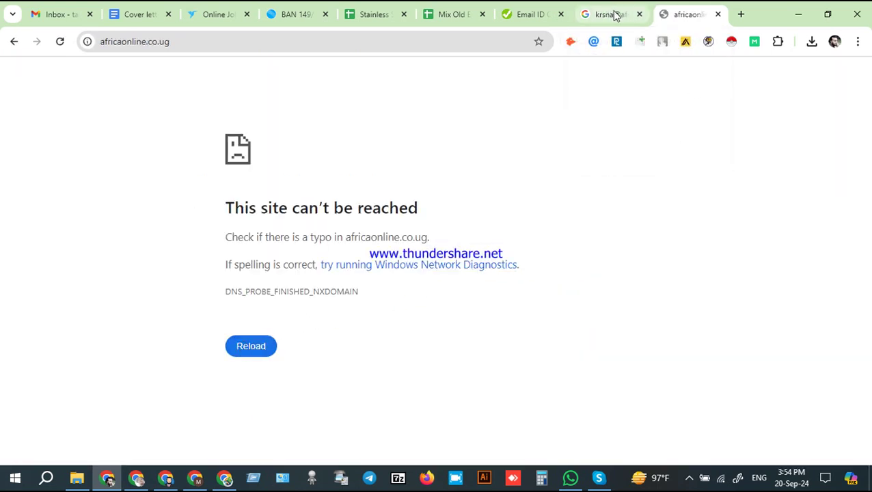
Open the Shumuk Group of Companies Contact Us page from the Google results and close the africaonline.co.ug tab
{"action": "mouse_move", "coordinate": [616, 15]}
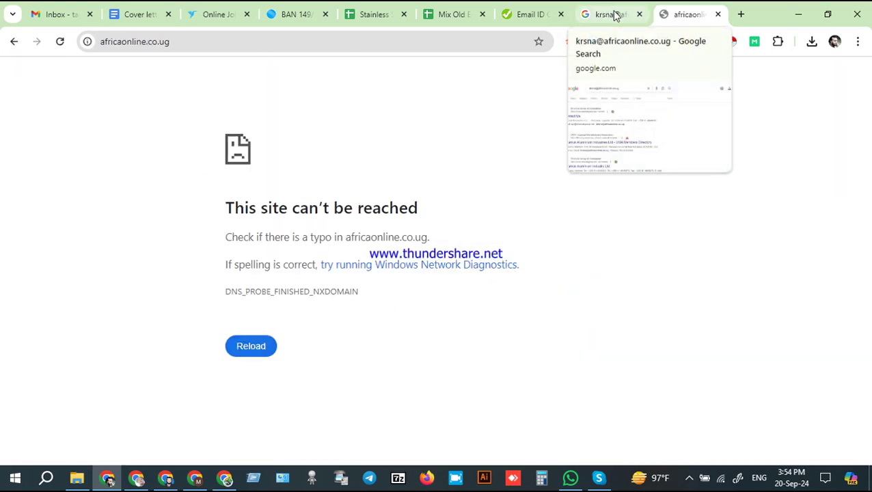
{"action": "left_click", "coordinate": [615, 15]}
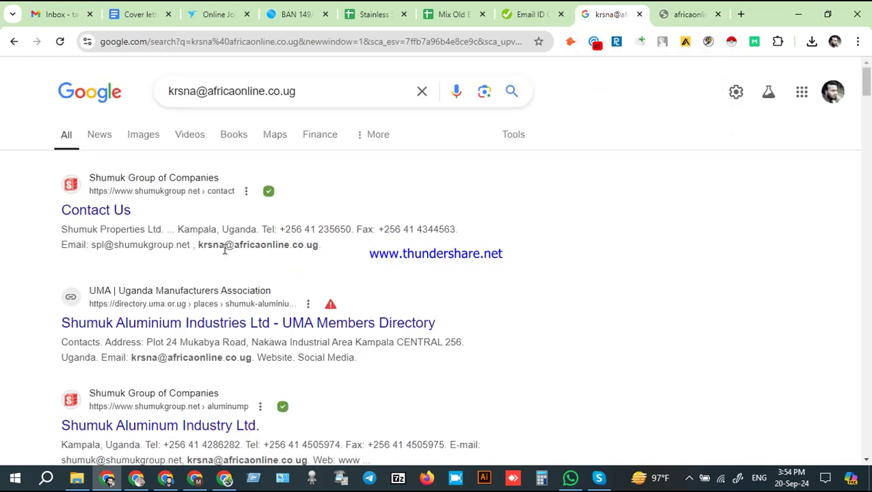
{"action": "left_click", "coordinate": [106, 212]}
{"action": "left_click", "coordinate": [570, 11]}
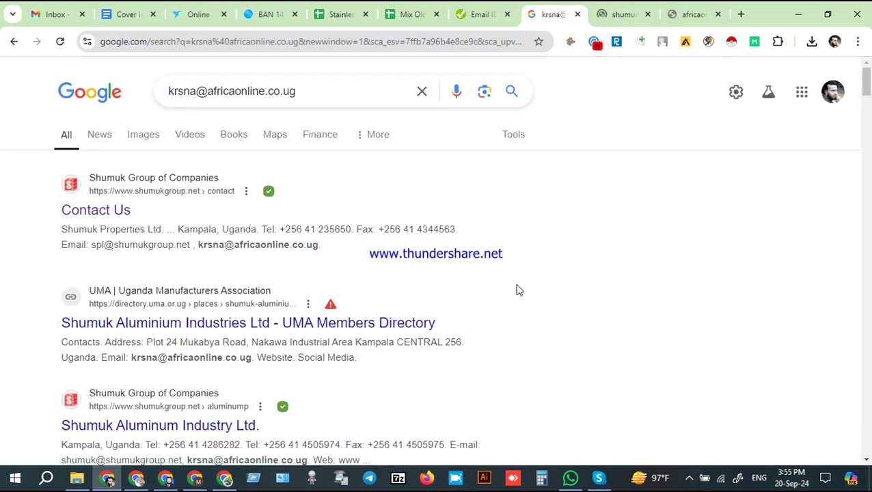
{"action": "scroll", "coordinate": [521, 298], "scroll_direction": "down", "scroll_amount": 1}
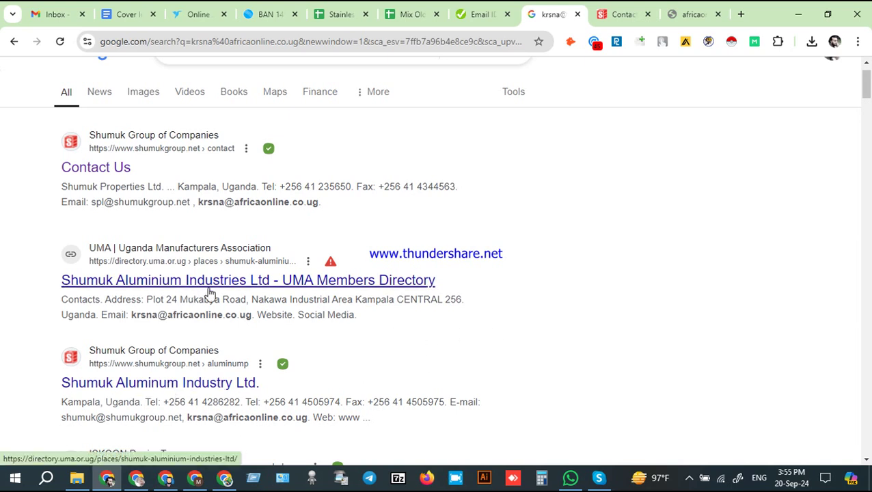
{"action": "left_click", "coordinate": [698, 10]}
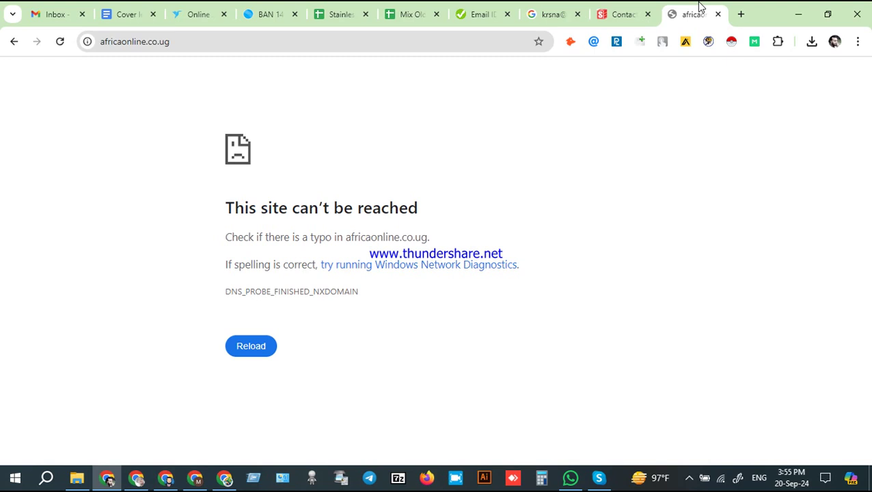
{"action": "left_click", "coordinate": [614, 9]}
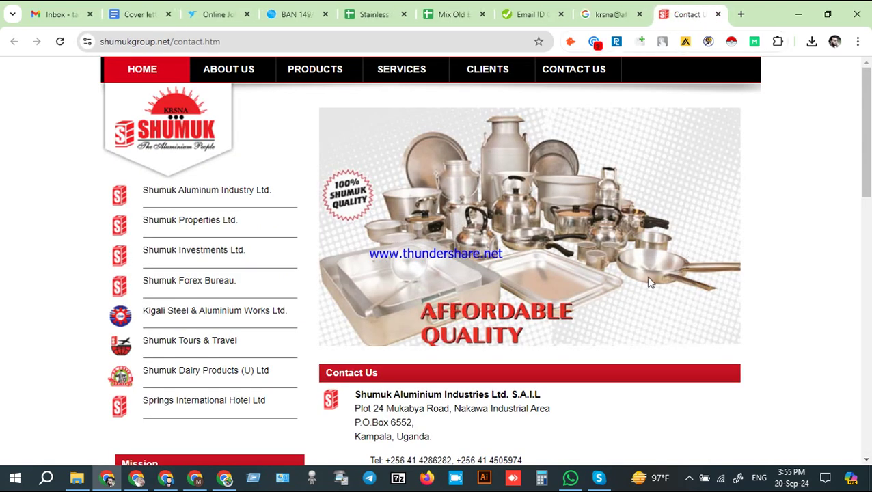
Copy the company name Shumuk Aluminium Industries Ltd. S.A.I.L from the contact page into the Company Name cell A6
{"action": "scroll", "coordinate": [615, 305], "scroll_direction": "down", "scroll_amount": 3}
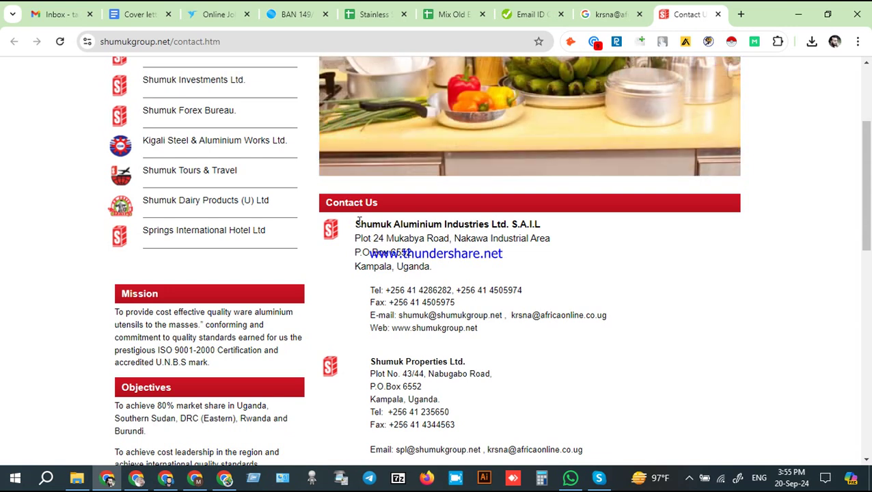
{"action": "left_click_drag", "start_coordinate": [356, 220], "coordinate": [542, 228]}
{"action": "key", "text": "ctrl+c"}
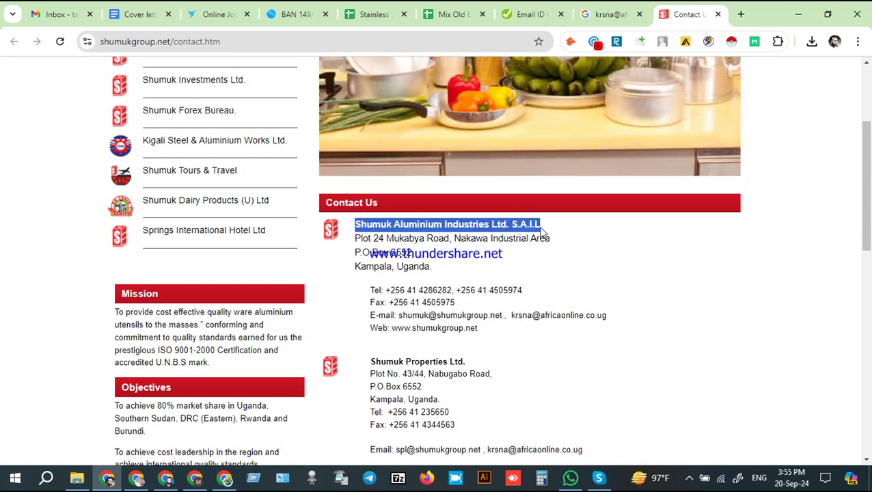
{"action": "left_click", "coordinate": [452, 13]}
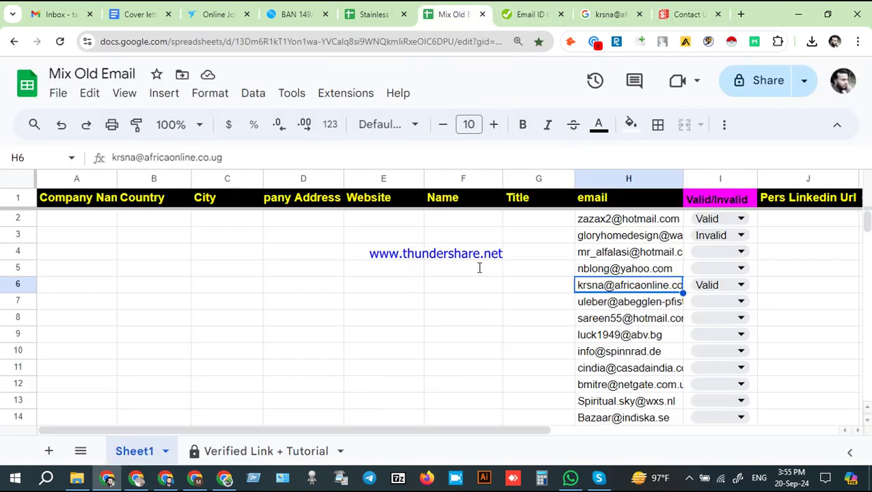
{"action": "left_click", "coordinate": [100, 293]}
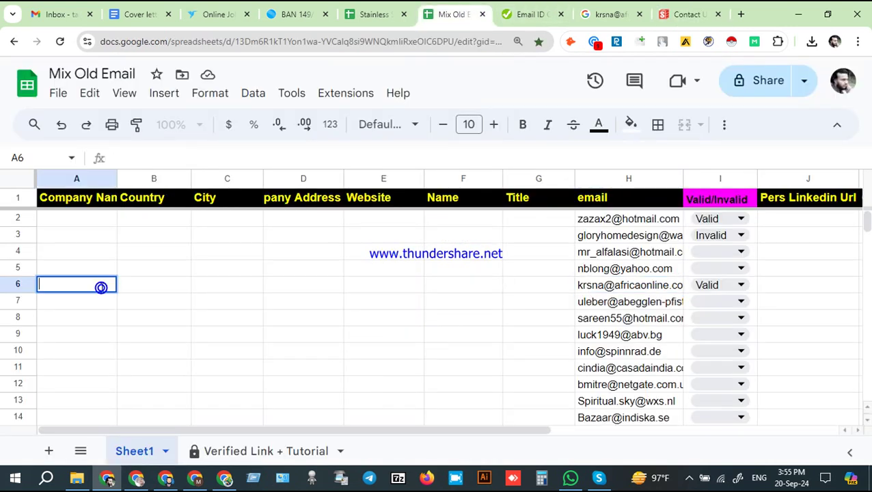
{"action": "key", "text": "ctrl+v"}
{"action": "left_click", "coordinate": [151, 287]}
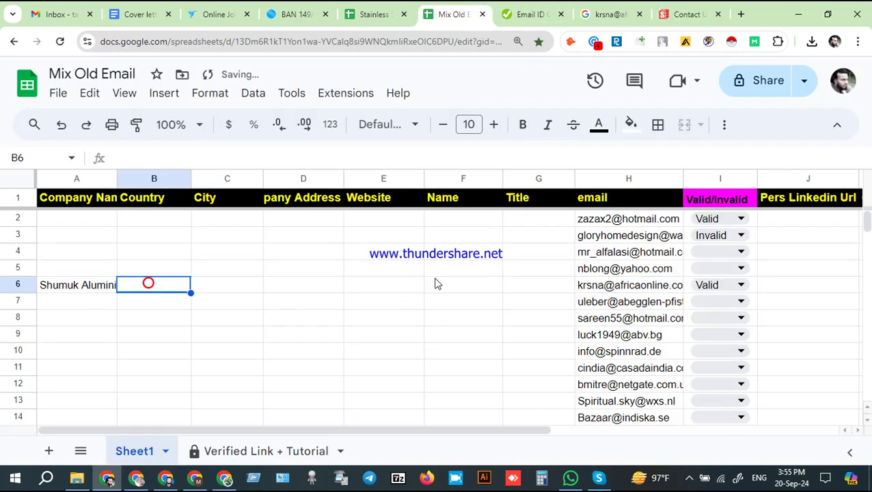
Copy the full postal address of Shumuk Aluminium Industries from the contact page into the Company Address cell D6
{"action": "left_click", "coordinate": [684, 14]}
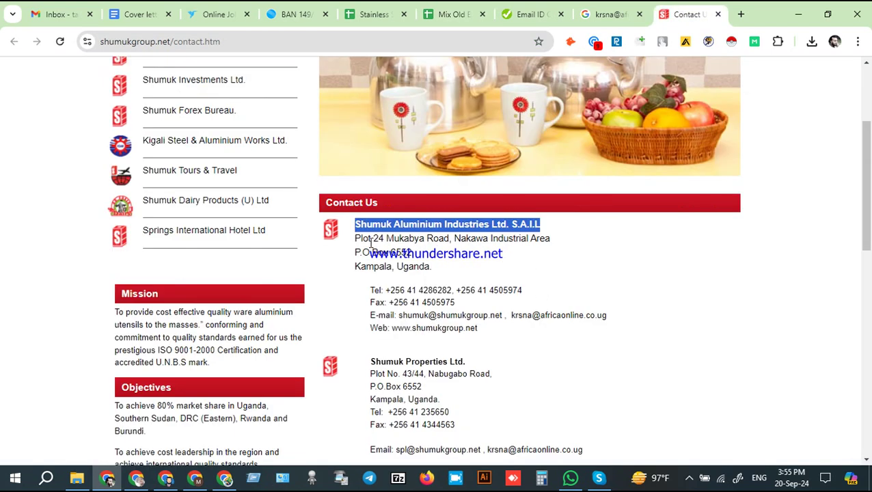
{"action": "left_click_drag", "start_coordinate": [357, 238], "coordinate": [548, 236]}
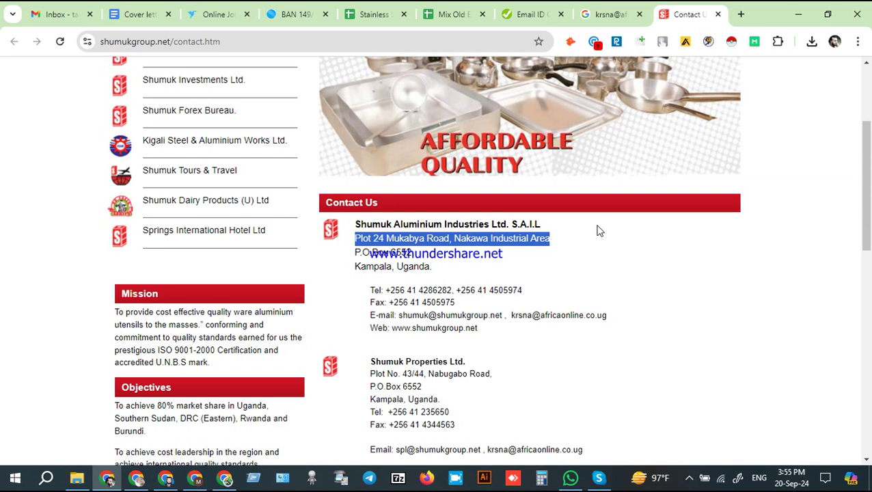
{"action": "left_click", "coordinate": [432, 272], "text": "shift"}
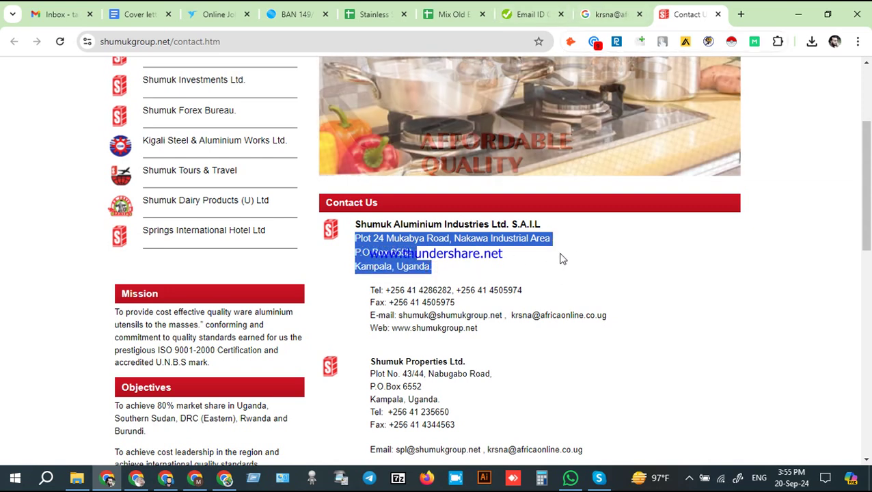
{"action": "left_click", "coordinate": [448, 13]}
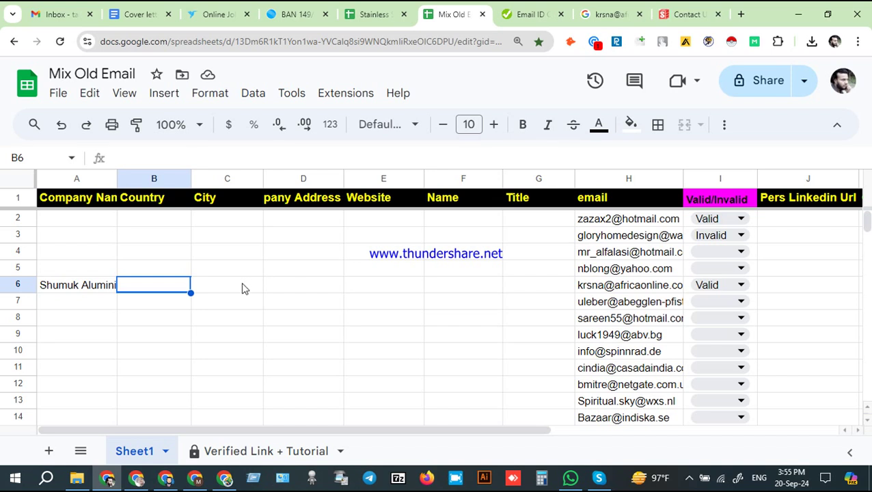
{"action": "left_click", "coordinate": [304, 202]}
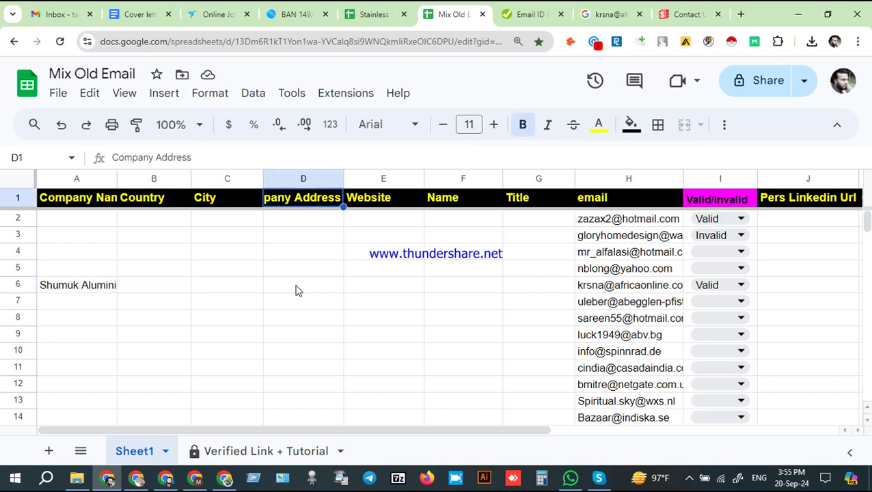
{"action": "double_click", "coordinate": [295, 285]}
{"action": "type", "text": "Plot 24 Mukabya Road, Nakawa Industrial Area P.O.Box 6552, Kampala, Uganda."}
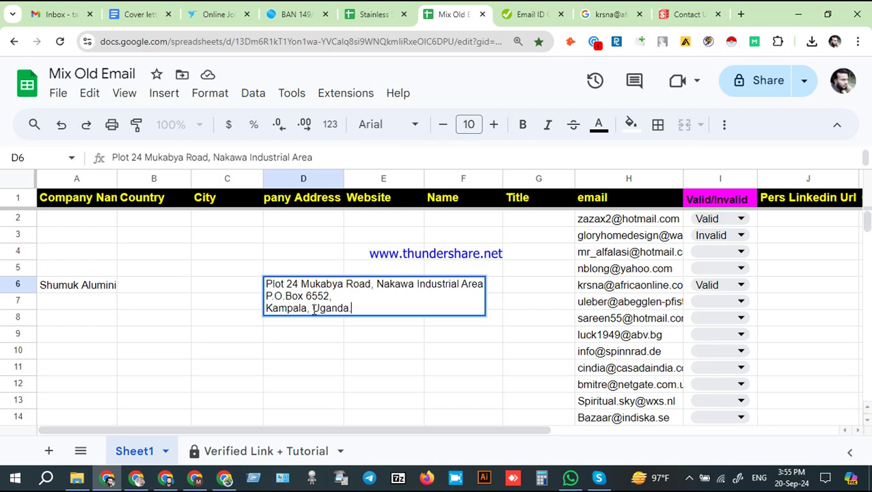
Copy the "Kampala, Uganda." line from the company address in D6 into the Country cell B6
{"action": "triple_click", "coordinate": [270, 308]}
{"action": "key", "text": "ctrl+c"}
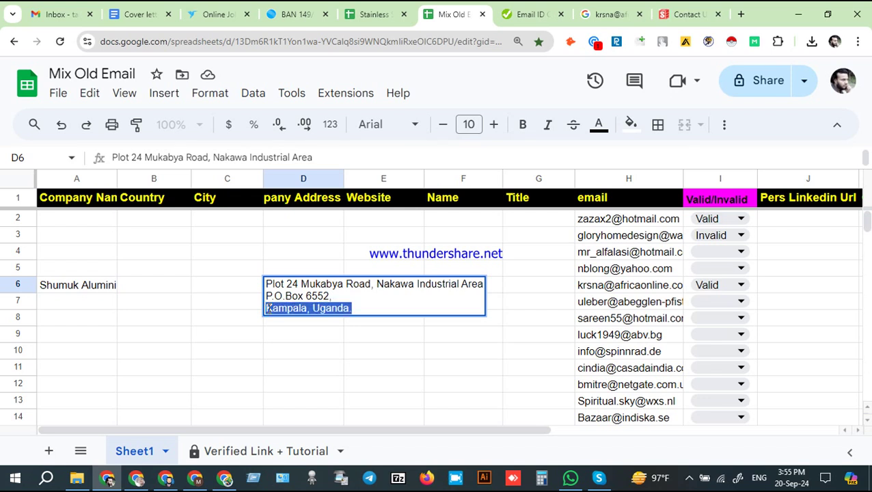
{"action": "left_click", "coordinate": [229, 290]}
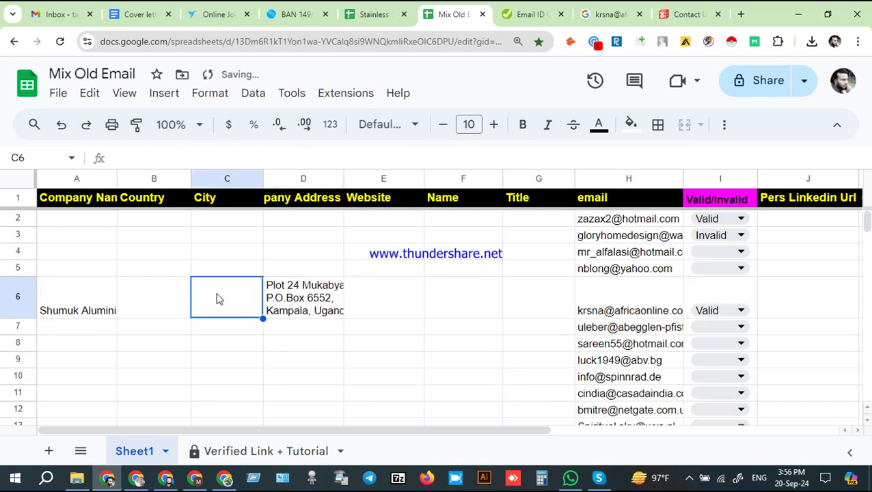
{"action": "double_click", "coordinate": [163, 301]}
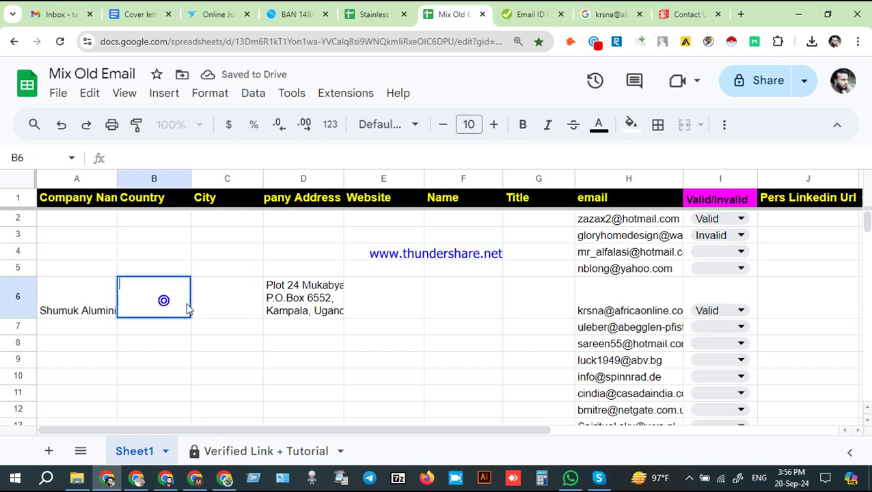
{"action": "key", "text": "ctrl+v"}
Move Kampala from B6 into the City cell C6, leaving only "Uganda." as the country
{"action": "double_click", "coordinate": [159, 284]}
{"action": "key", "text": "ctrl+c"}
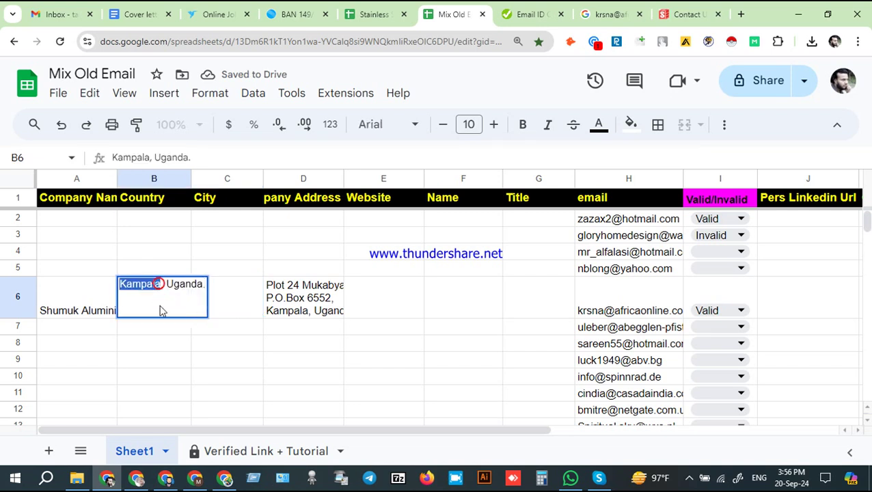
{"action": "key", "text": "BackSpace"}
{"action": "key", "text": "Delete"}
{"action": "key", "text": "Delete"}
{"action": "double_click", "coordinate": [236, 300]}
{"action": "key", "text": "ctrl+v"}
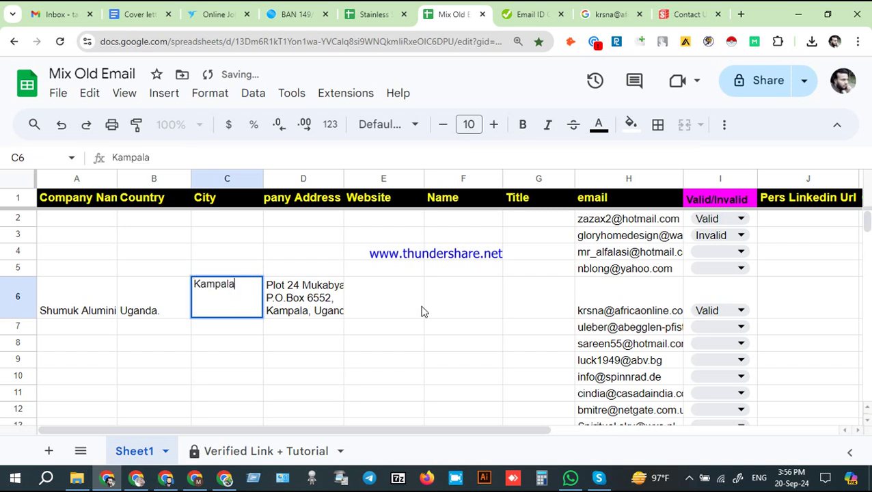
{"action": "left_click", "coordinate": [399, 308]}
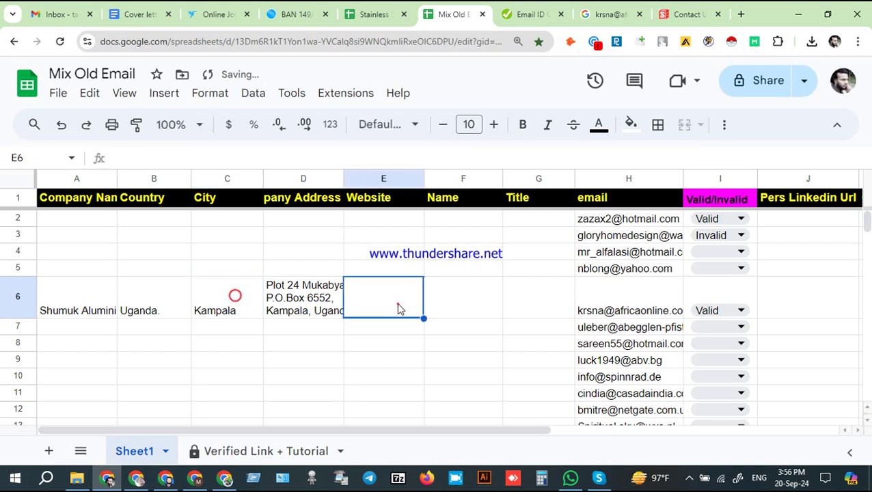
{"action": "left_click", "coordinate": [662, 8]}
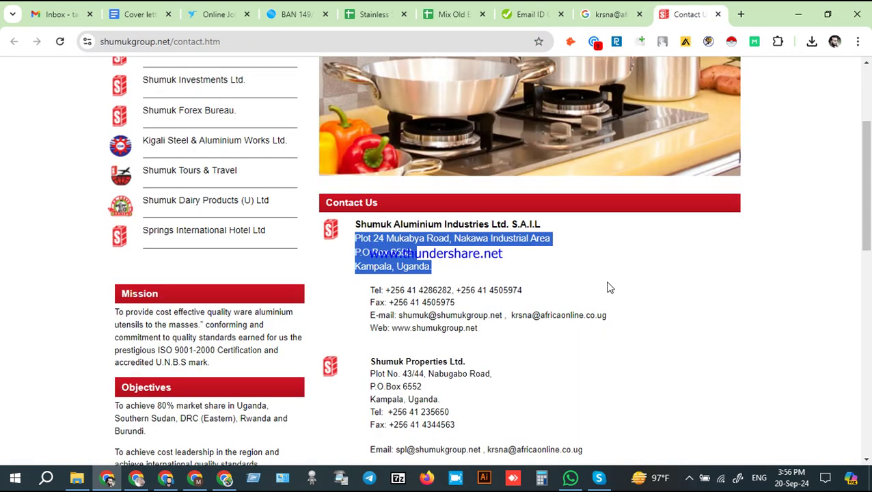
{"action": "left_click", "coordinate": [565, 260]}
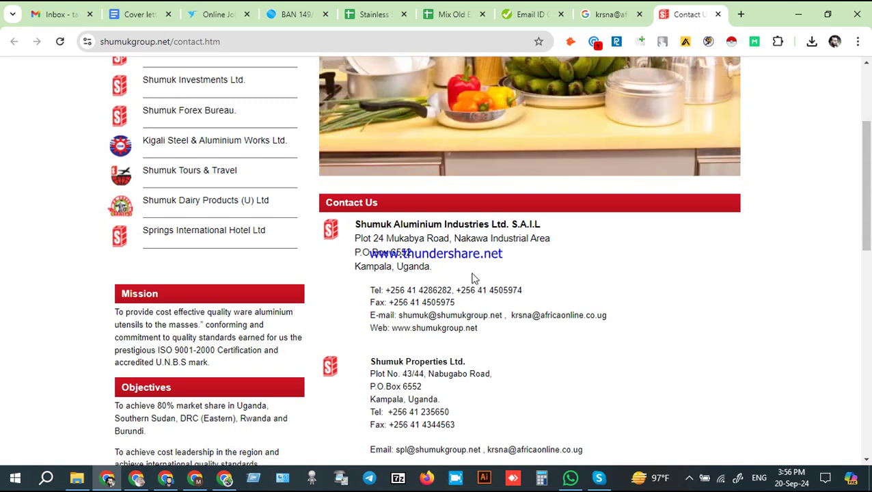
{"action": "left_click_drag", "start_coordinate": [478, 328], "coordinate": [417, 329]}
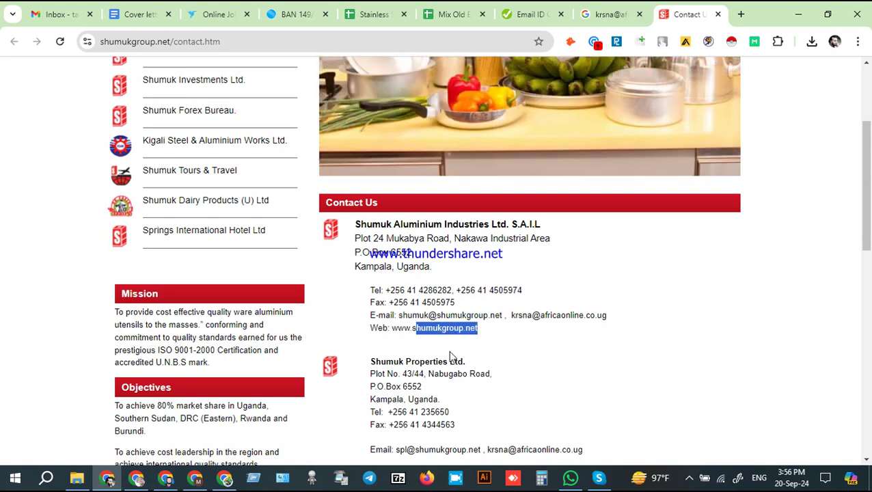
{"action": "double_click", "coordinate": [391, 329]}
{"action": "key", "text": "ctrl+c"}
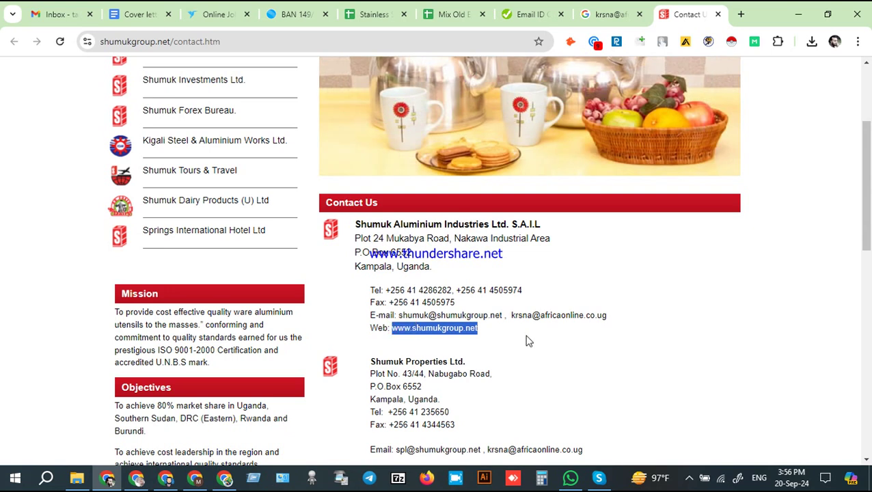
{"action": "left_click", "coordinate": [451, 13]}
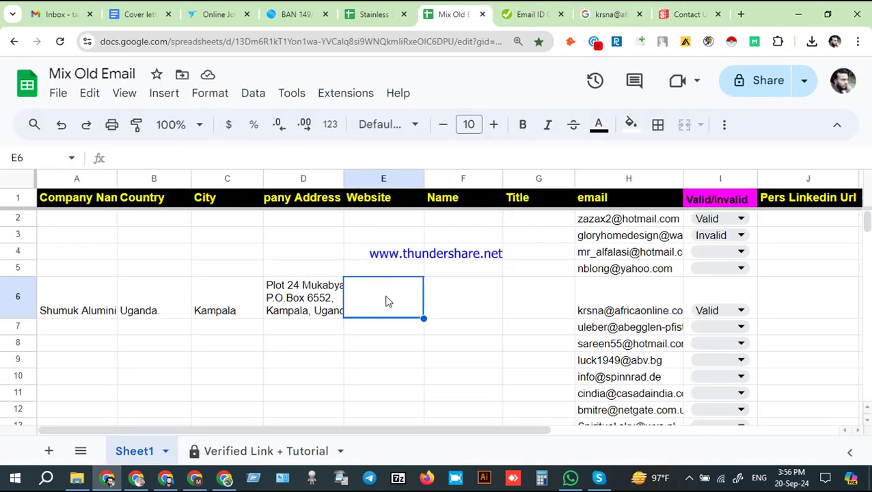
{"action": "key", "text": "ctrl+v"}
{"action": "left_click", "coordinate": [481, 294]}
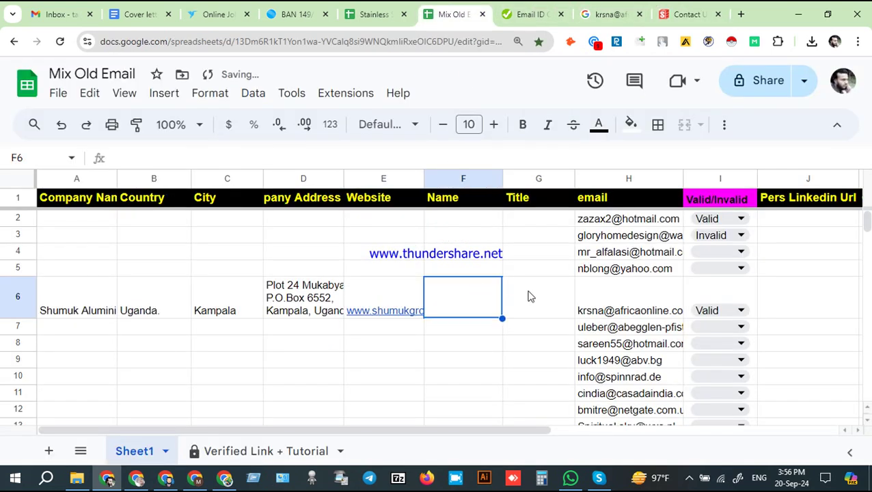
Check the Shumuk contact page for further details, close its tab and return to the Mix Old Email sheet
{"action": "left_click", "coordinate": [673, 8]}
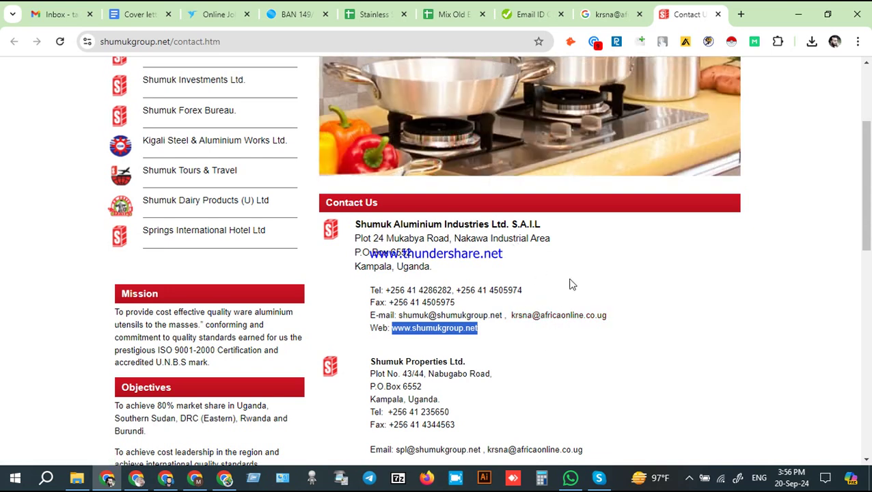
{"action": "scroll", "coordinate": [629, 205], "scroll_direction": "up", "scroll_amount": 3}
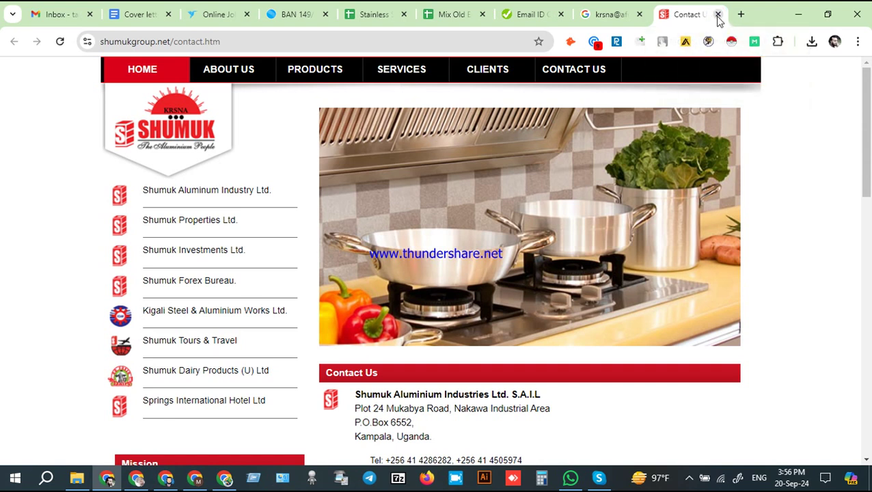
{"action": "key", "text": "ctrl+w"}
{"action": "left_click", "coordinate": [489, 8]}
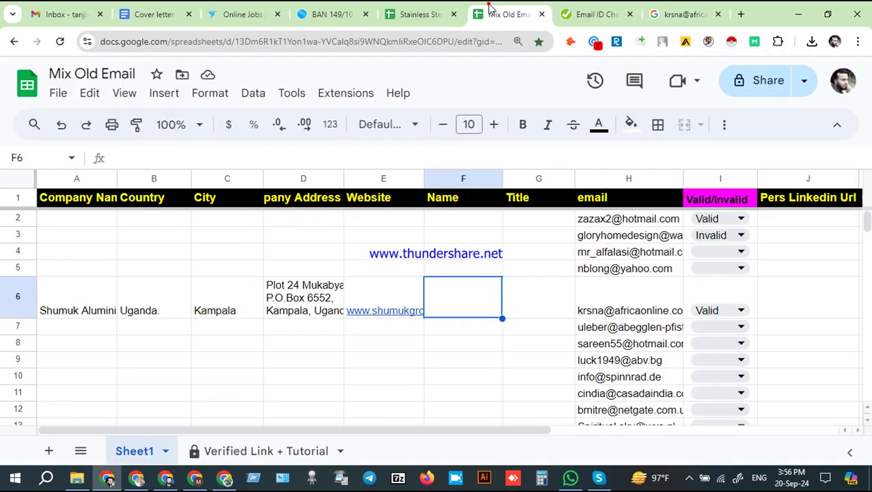
Review the remaining columns to fill in, from Title through Pers Linkedin Url, Company Phone, Company Location and Country to Industry
{"action": "left_click", "coordinate": [547, 303]}
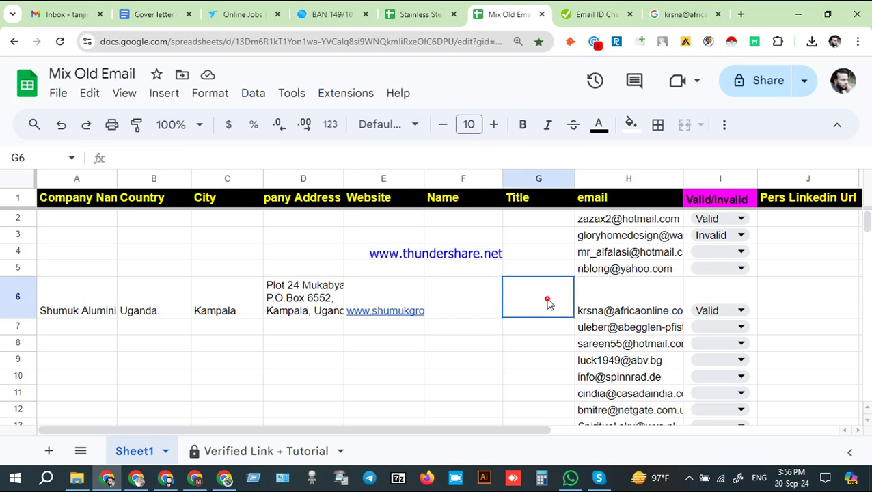
{"action": "left_click_drag", "start_coordinate": [501, 435], "coordinate": [747, 435]}
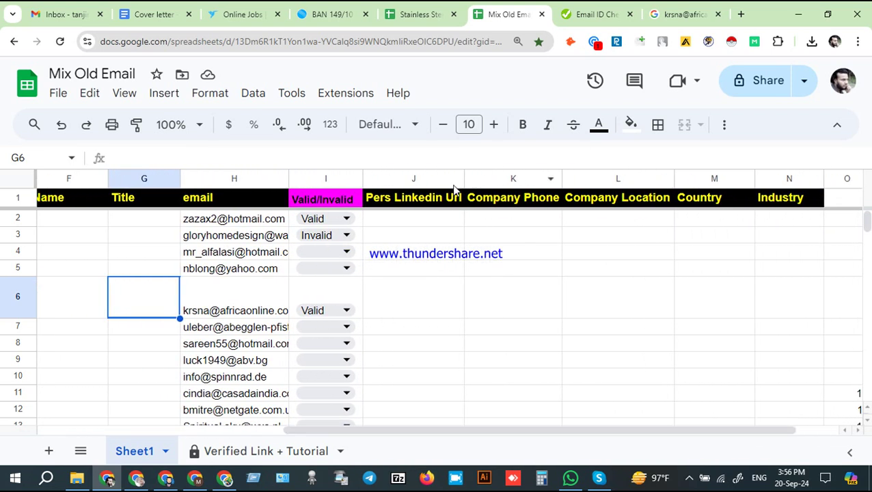
{"action": "left_click", "coordinate": [403, 202]}
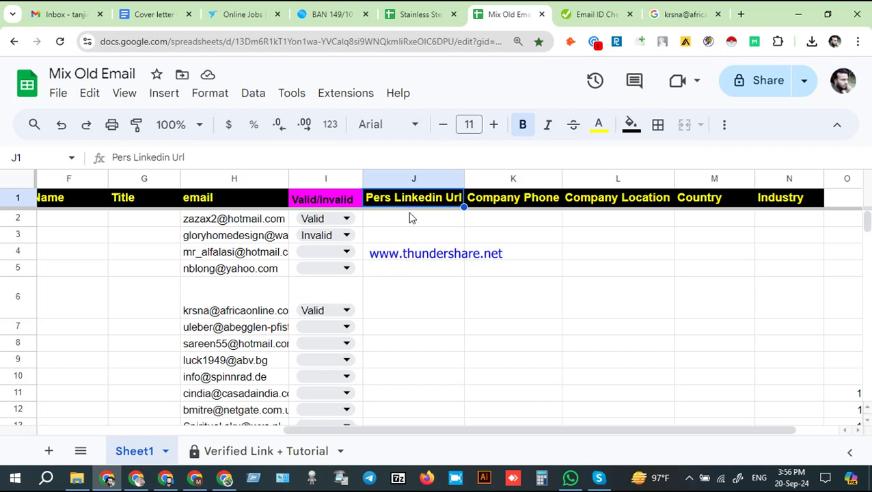
{"action": "left_click", "coordinate": [410, 218]}
{"action": "left_click", "coordinate": [504, 202]}
{"action": "left_click", "coordinate": [502, 225]}
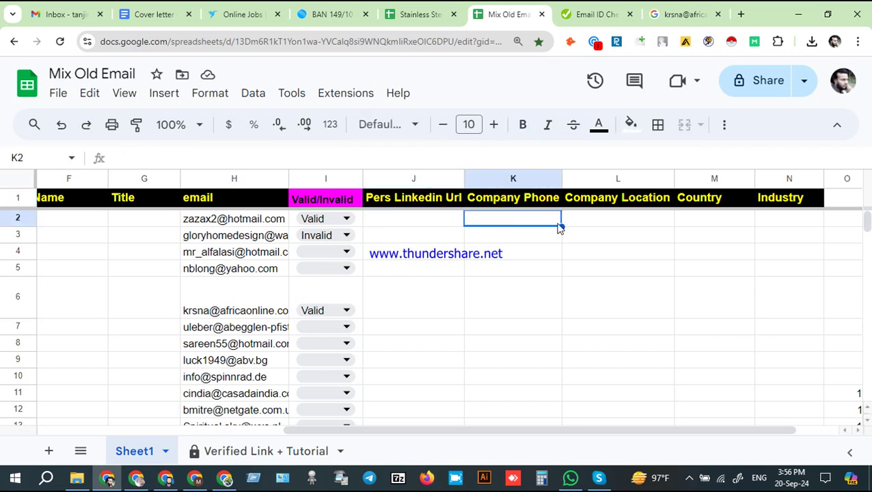
{"action": "left_click", "coordinate": [600, 202]}
{"action": "left_click", "coordinate": [598, 224]}
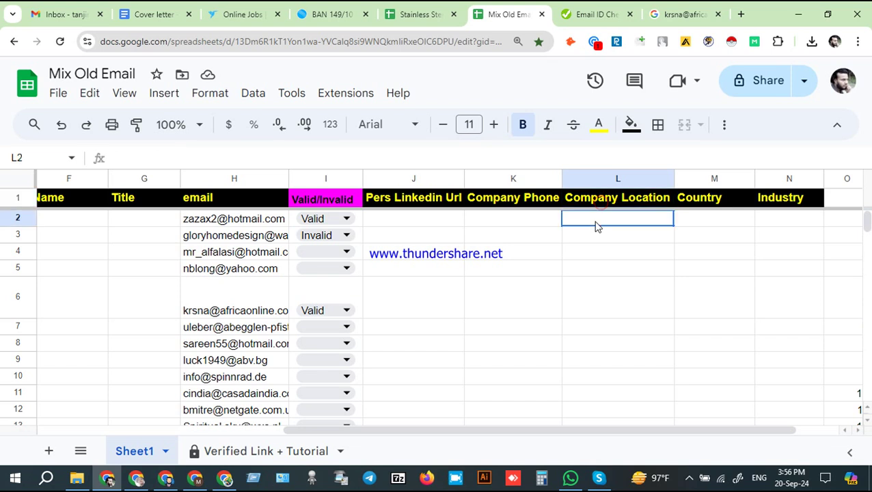
{"action": "left_click", "coordinate": [709, 199]}
{"action": "left_click", "coordinate": [767, 199]}
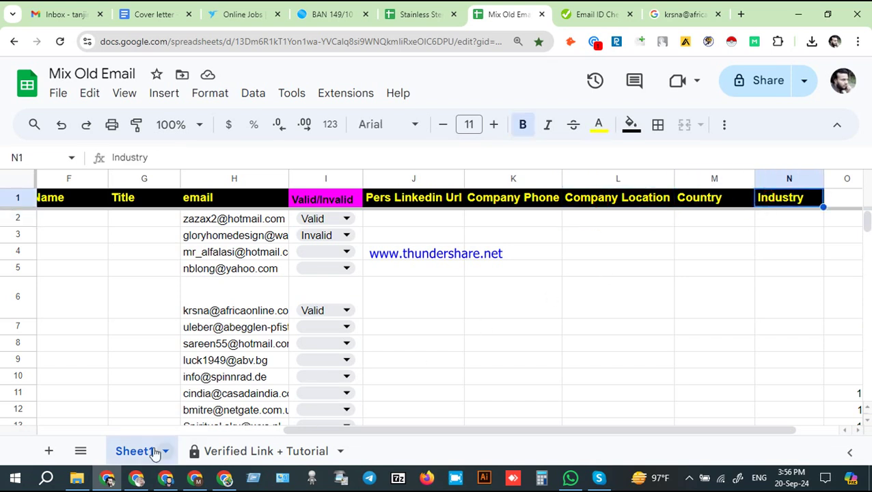
Open the Sample.xlsx workbook from the India client's folder inside the Freelancer folder
{"action": "left_click", "coordinate": [84, 481]}
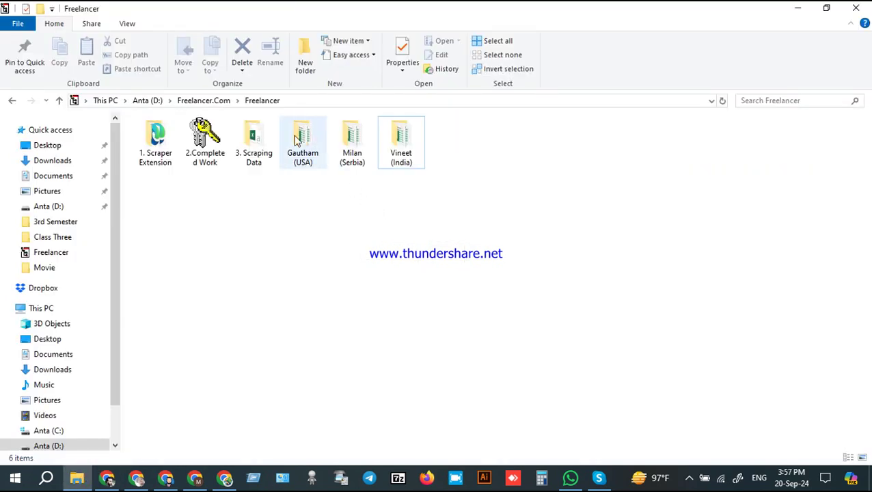
{"action": "double_click", "coordinate": [398, 138]}
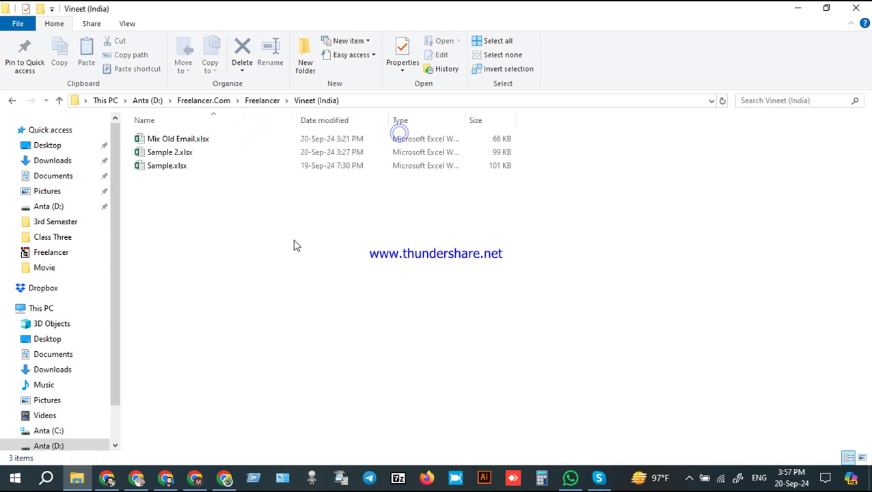
{"action": "left_click", "coordinate": [170, 169]}
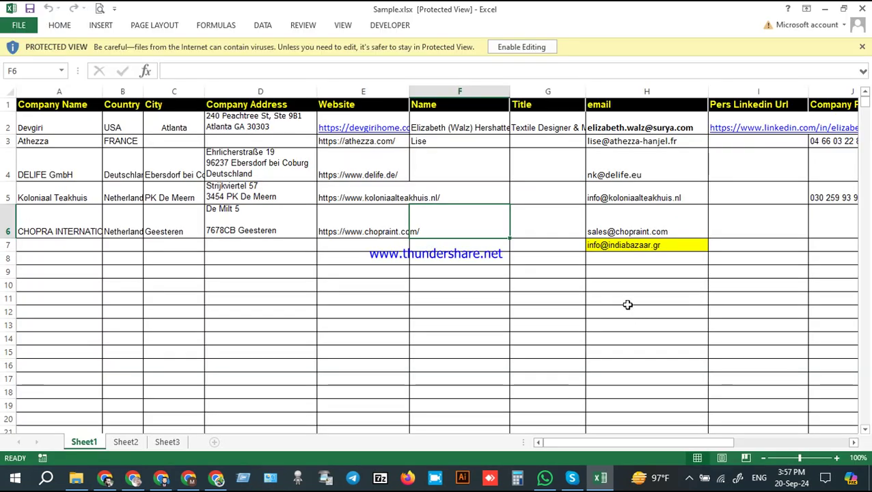
{"action": "left_click", "coordinate": [521, 291]}
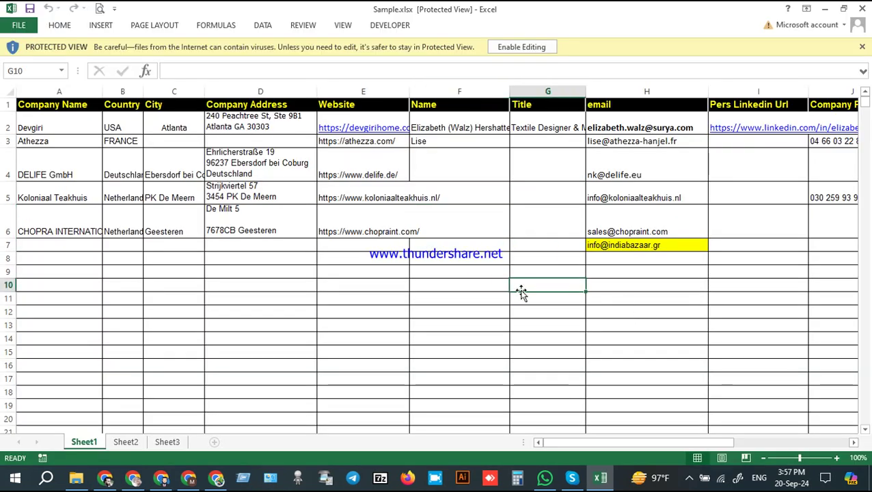
Copy the email address in H2 of the sample workbook and search Google for it in the browser
{"action": "left_click", "coordinate": [605, 123]}
{"action": "key", "text": "ctrl+c"}
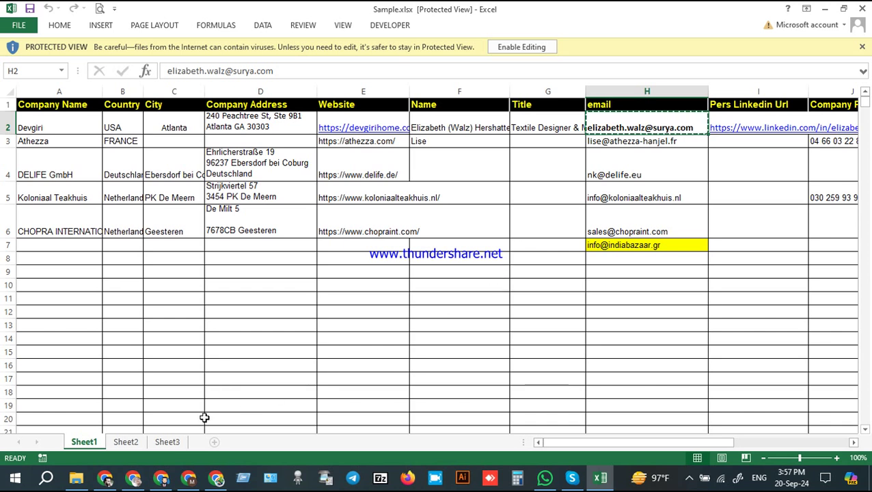
{"action": "left_click", "coordinate": [137, 477]}
{"action": "left_click", "coordinate": [680, 13]}
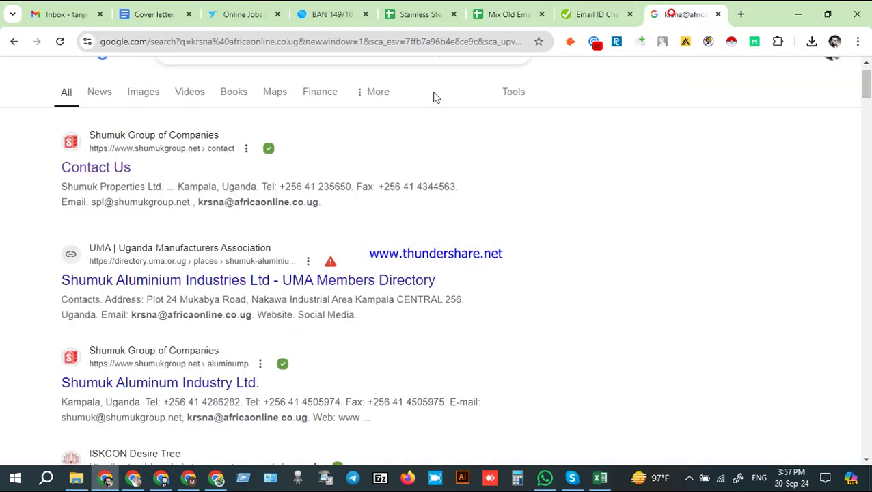
{"action": "scroll", "coordinate": [400, 93], "scroll_direction": "up", "scroll_amount": 1}
{"action": "left_click", "coordinate": [421, 91]}
{"action": "key", "text": "ctrl+v"}
{"action": "left_click", "coordinate": [514, 91]}
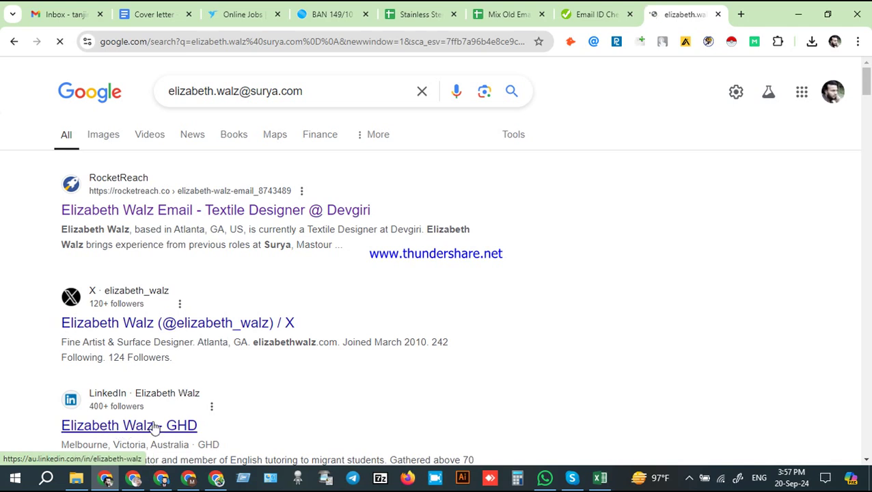
Open the RocketReach result for the Devgiri textile designer and follow its link to the LinkedIn profile
{"action": "left_click", "coordinate": [159, 211]}
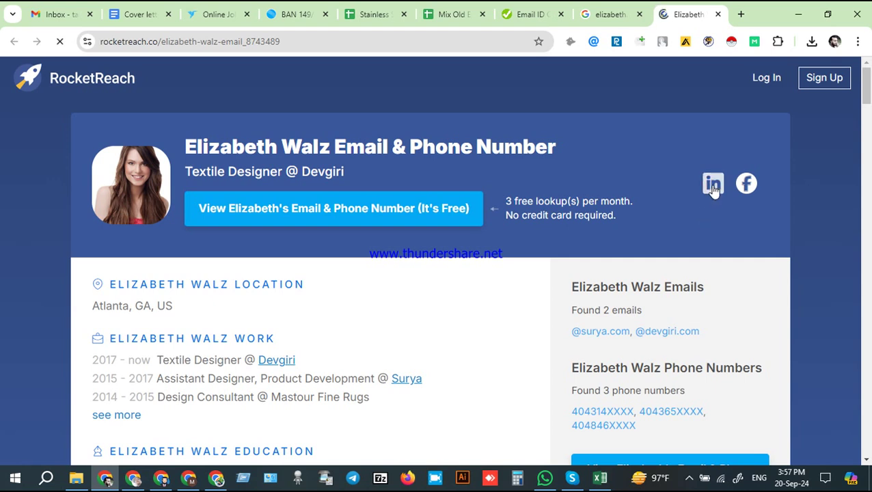
{"action": "right_click", "coordinate": [711, 188]}
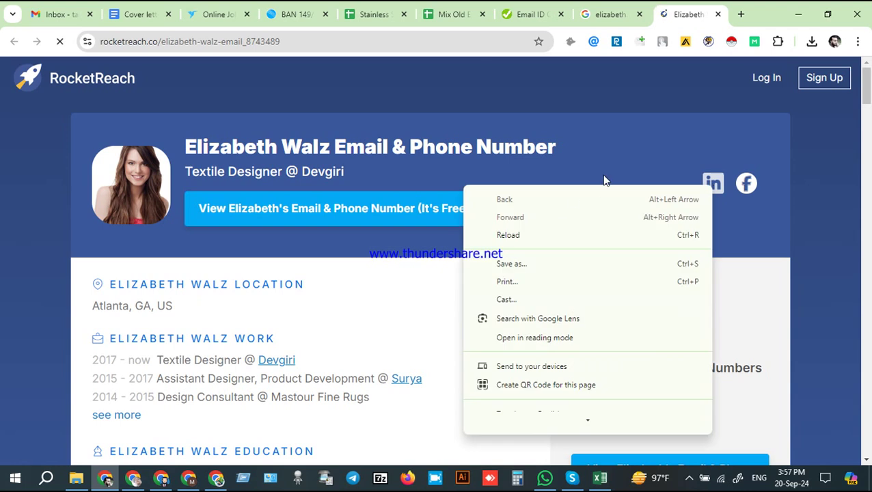
{"action": "left_click", "coordinate": [633, 153]}
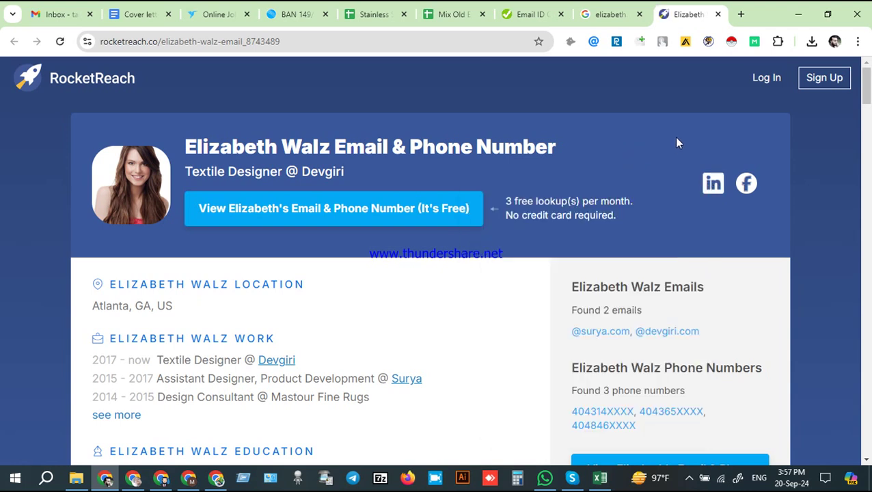
{"action": "left_click", "coordinate": [711, 186]}
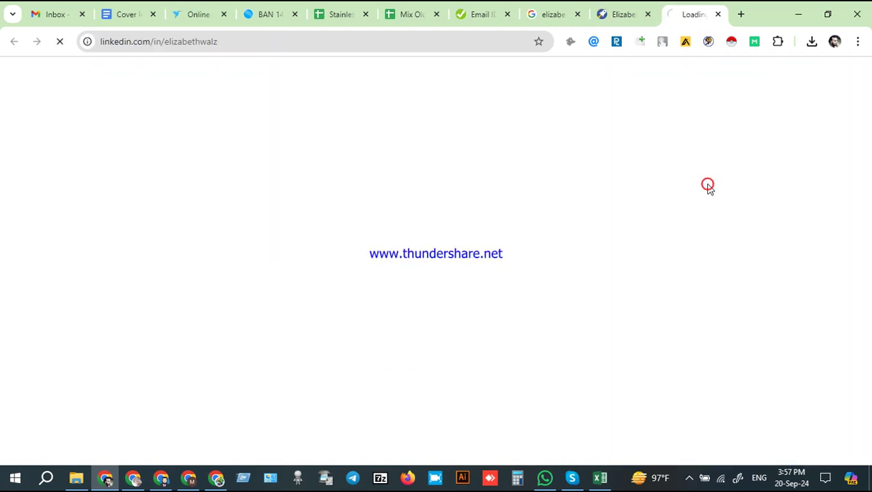
Close the RocketReach page and review row 2 of the sample workbook from Pers Linkedin Url through Industry
{"action": "left_click", "coordinate": [648, 13]}
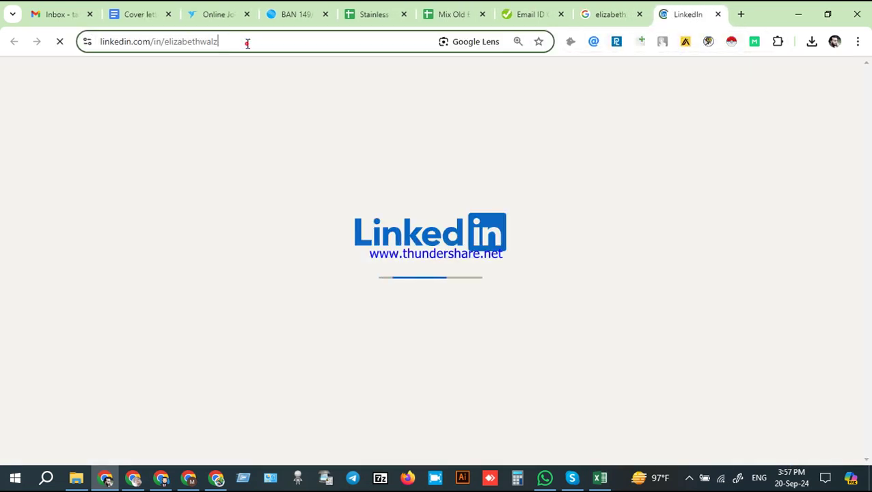
{"action": "left_click", "coordinate": [245, 41]}
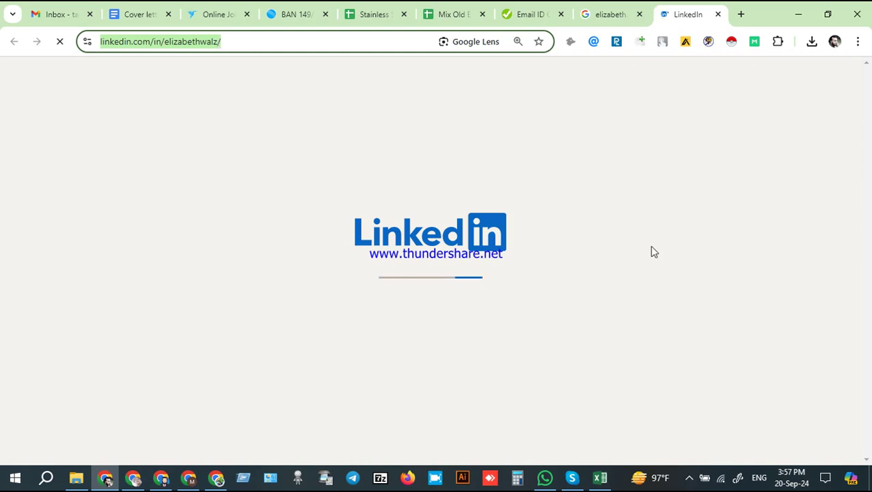
{"action": "left_click", "coordinate": [600, 478]}
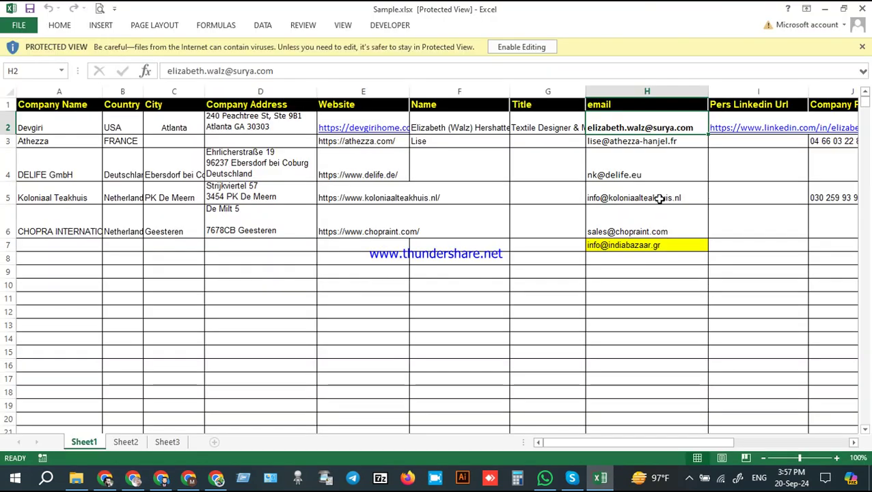
{"action": "left_click", "coordinate": [743, 145]}
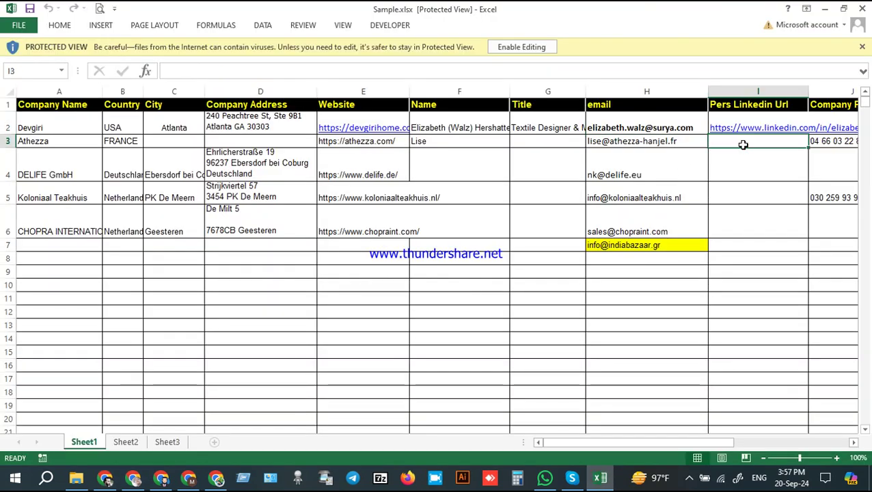
{"action": "key", "text": "Right"}
{"action": "key", "text": "Right"}
{"action": "key", "text": "Right"}
{"action": "key", "text": "Left"}
{"action": "key", "text": "Up"}
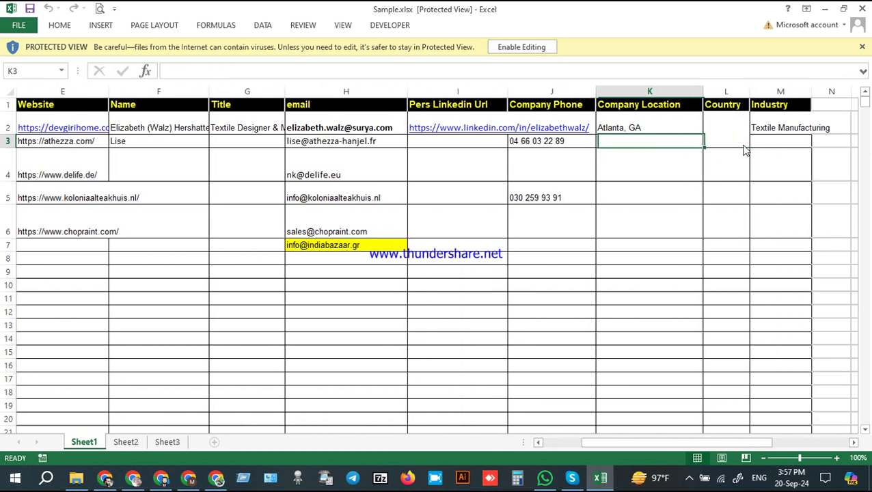
{"action": "key", "text": "Right"}
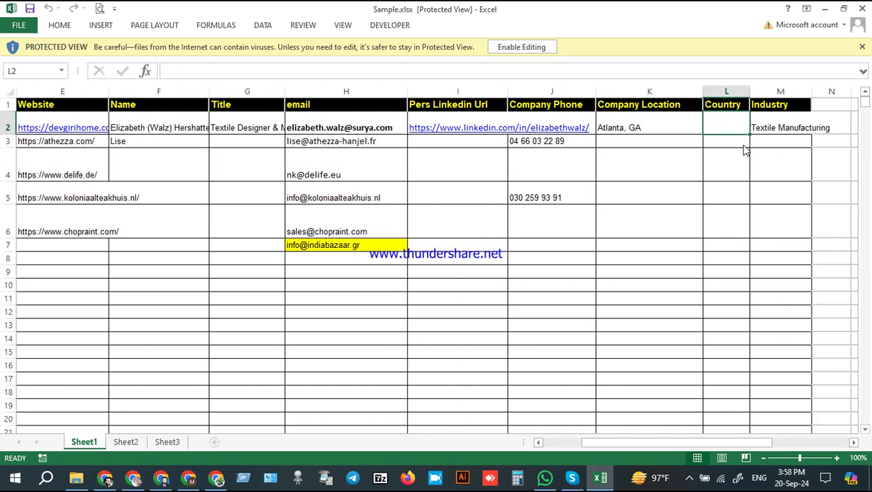
{"action": "key", "text": "Right"}
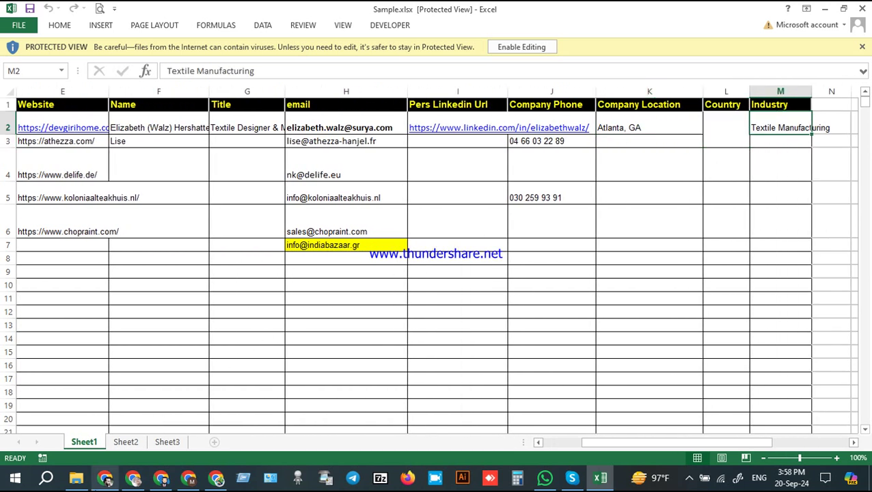
Compare the Experience section of the LinkedIn profile with the name and title in row 2 of the sample workbook
{"action": "left_click", "coordinate": [106, 478]}
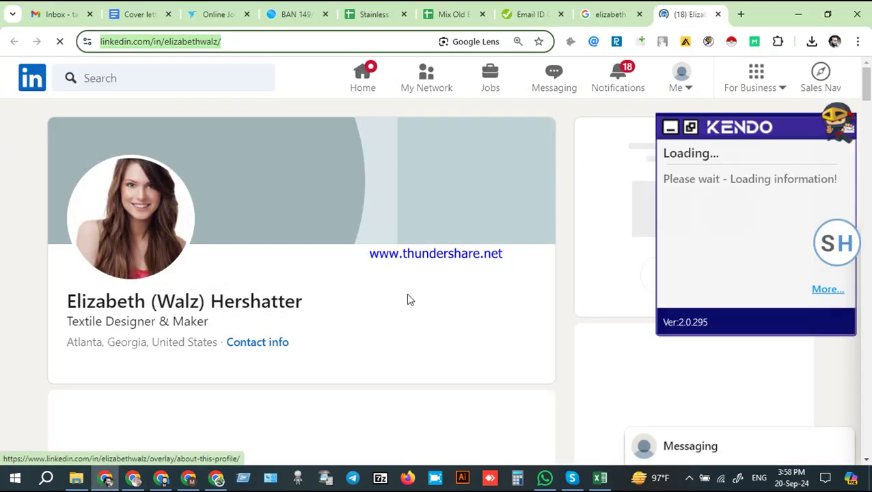
{"action": "scroll", "coordinate": [412, 299], "scroll_direction": "down", "scroll_amount": 3}
{"action": "scroll", "coordinate": [541, 276], "scroll_direction": "down", "scroll_amount": 6}
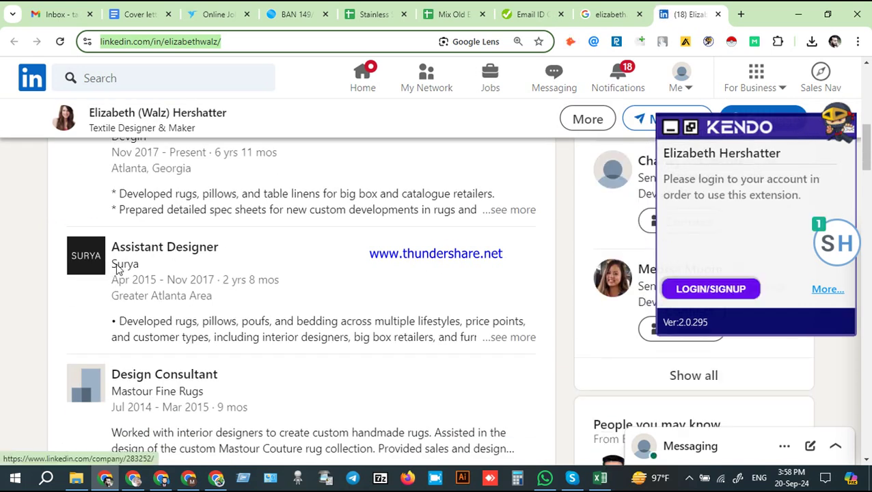
{"action": "scroll", "coordinate": [175, 287], "scroll_direction": "up", "scroll_amount": 2}
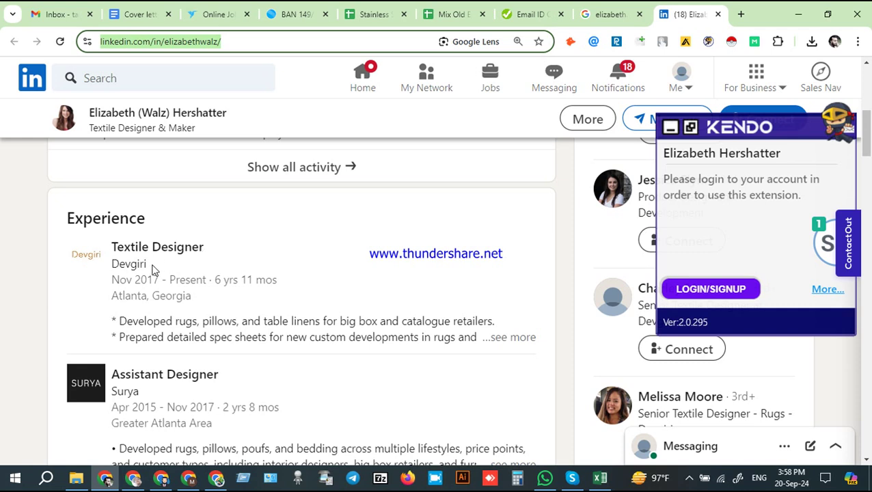
{"action": "left_click", "coordinate": [600, 477]}
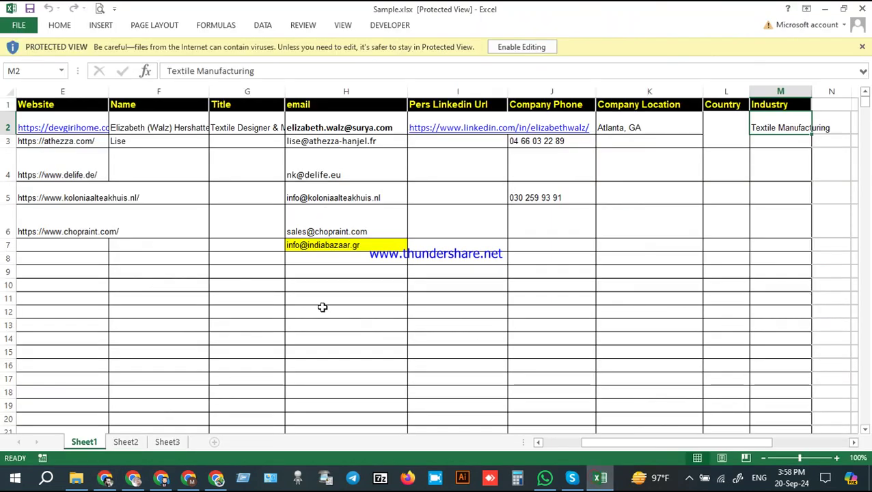
{"action": "left_click", "coordinate": [160, 128]}
{"action": "left_click", "coordinate": [238, 126]}
Open Devgiri's LinkedIn company page from the profile's Experience section and show its About details
{"action": "left_click", "coordinate": [106, 477]}
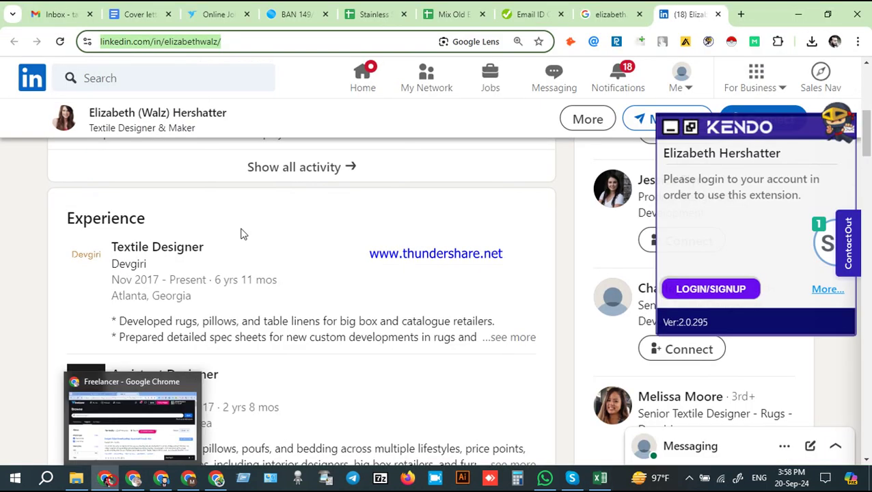
{"action": "left_click", "coordinate": [80, 258]}
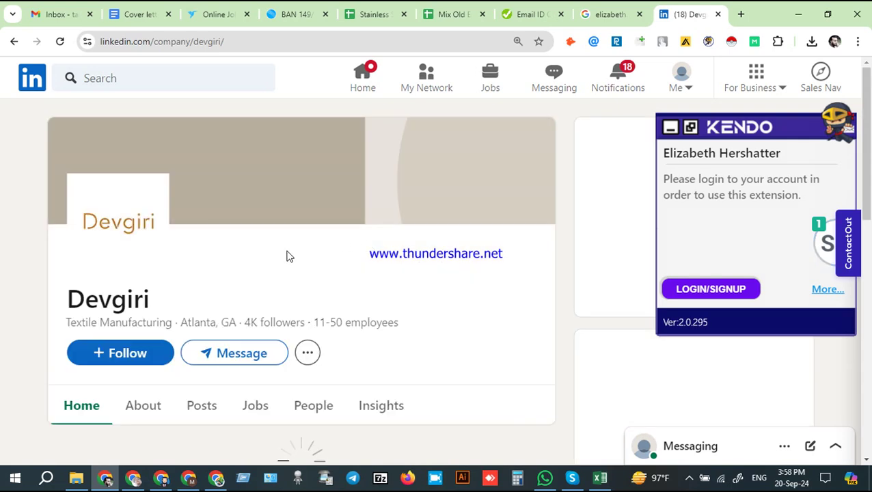
{"action": "scroll", "coordinate": [291, 255], "scroll_direction": "down", "scroll_amount": 2}
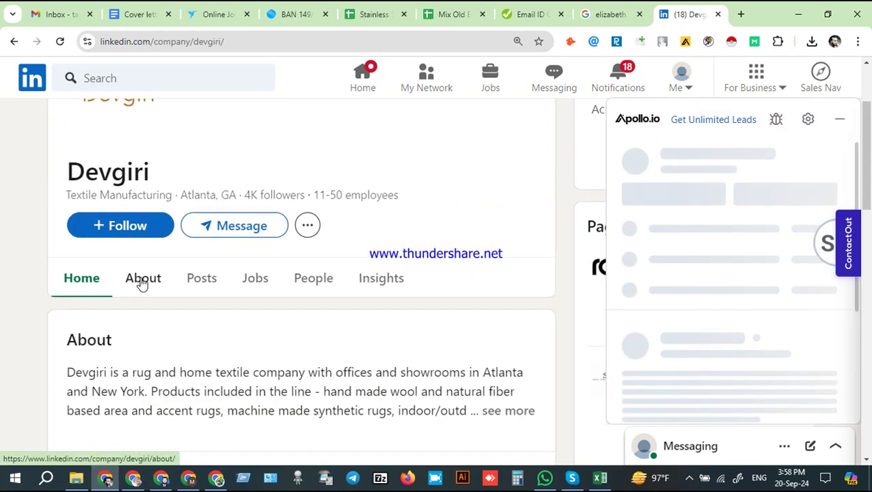
{"action": "left_click", "coordinate": [144, 286]}
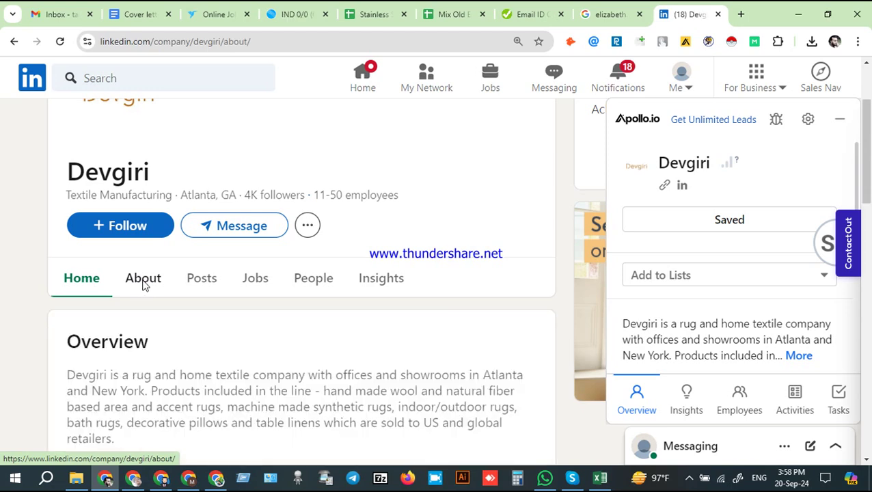
{"action": "scroll", "coordinate": [181, 335], "scroll_direction": "down", "scroll_amount": 4}
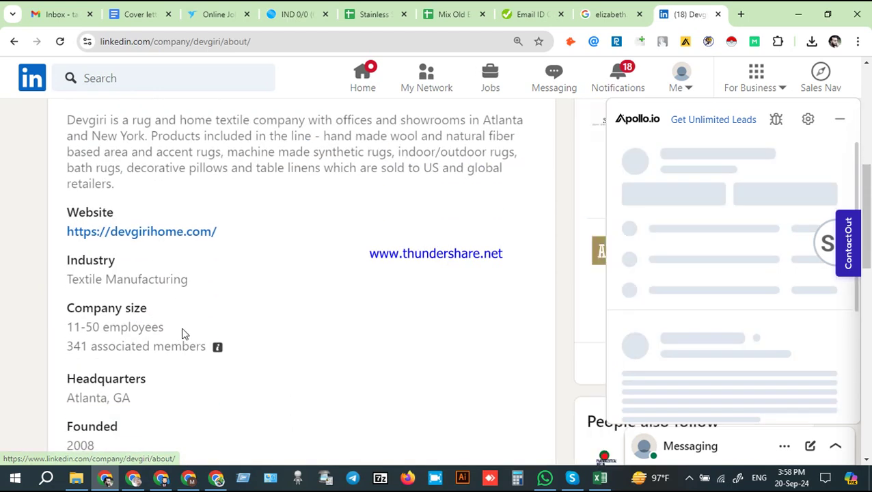
Highlight Devgiri's industry on LinkedIn and locate the Industry and Country columns in the Mix Old Email sheet
{"action": "left_click_drag", "start_coordinate": [194, 280], "coordinate": [66, 280]}
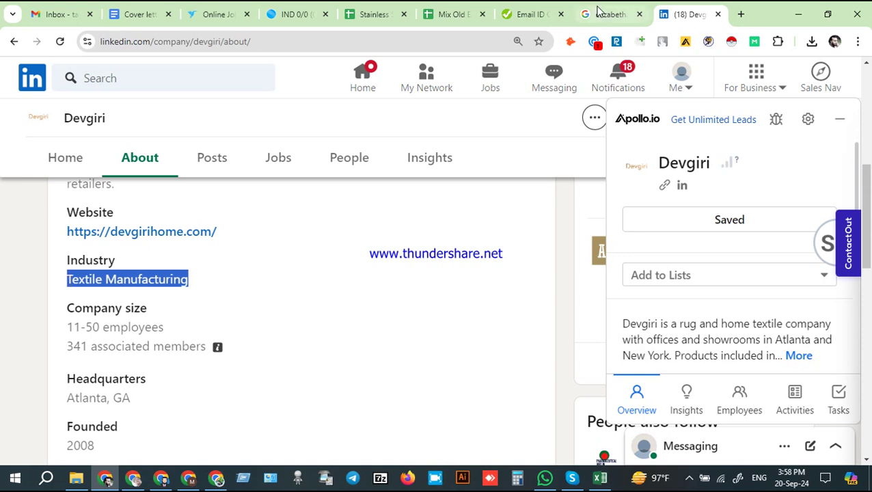
{"action": "left_click", "coordinate": [453, 14]}
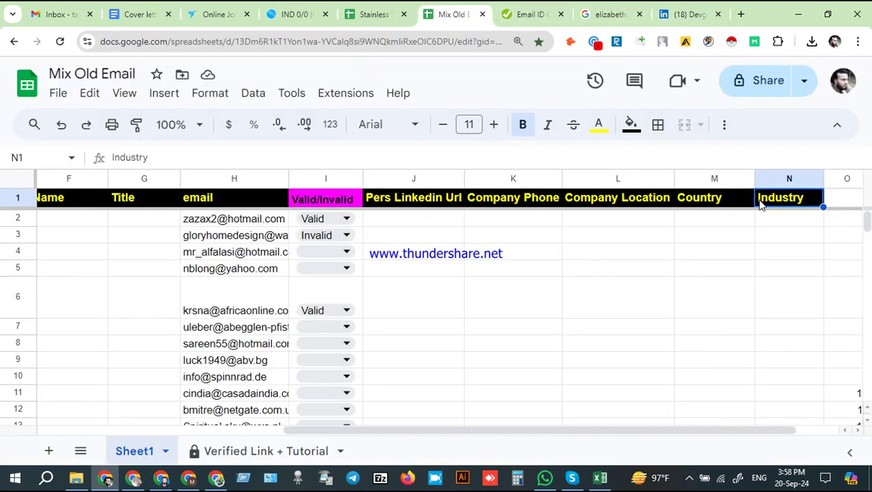
{"action": "left_click", "coordinate": [724, 203]}
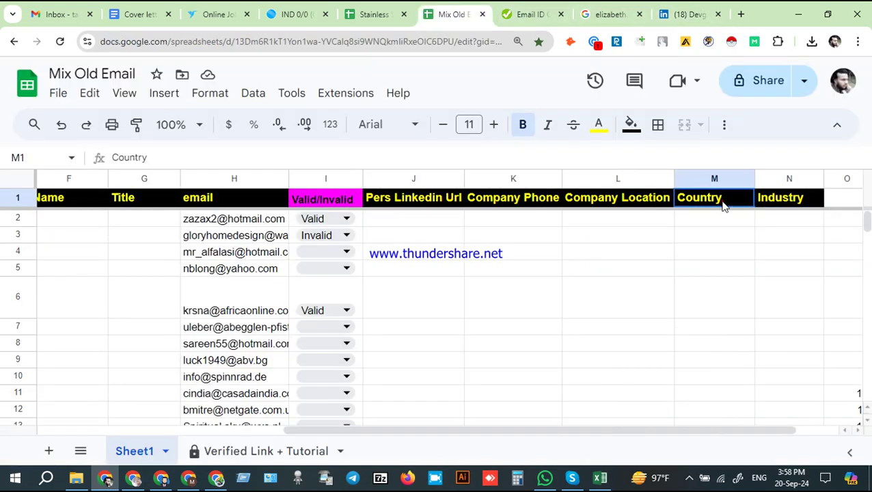
Copy Devgiri's headquarters, Atlanta, GA, from LinkedIn and select L2 under Company Location in the Mix Old Email sheet
{"action": "left_click", "coordinate": [711, 14]}
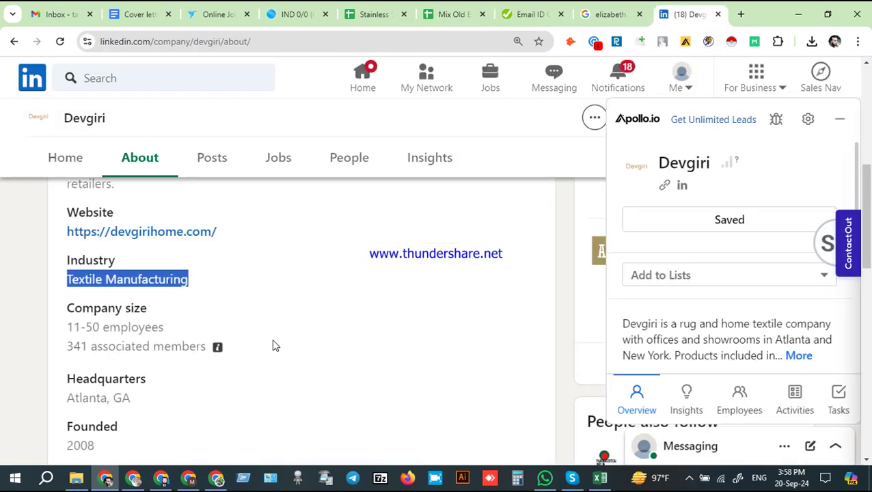
{"action": "scroll", "coordinate": [147, 355], "scroll_direction": "down", "scroll_amount": 1}
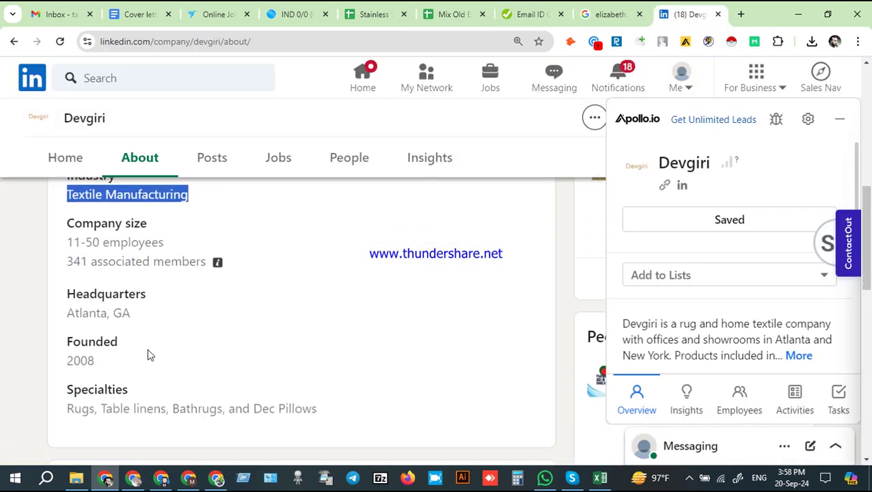
{"action": "left_click_drag", "start_coordinate": [136, 314], "coordinate": [69, 313]}
{"action": "key", "text": "ctrl+c"}
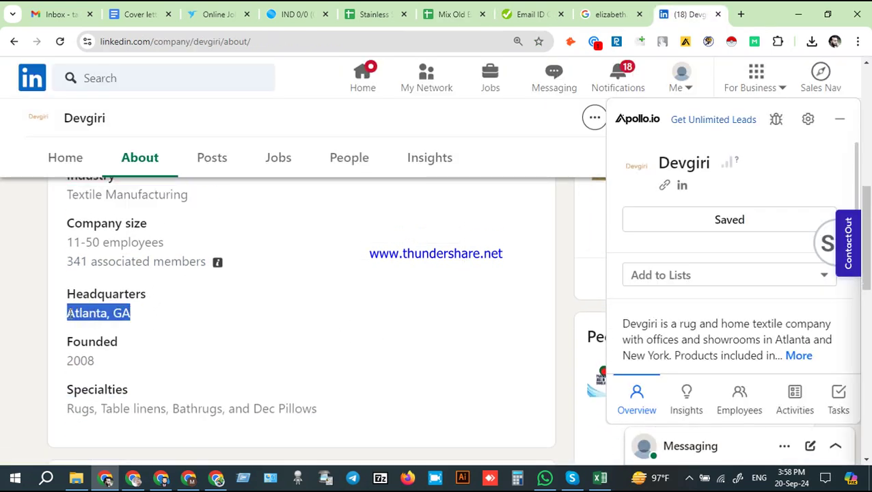
{"action": "left_click", "coordinate": [462, 14]}
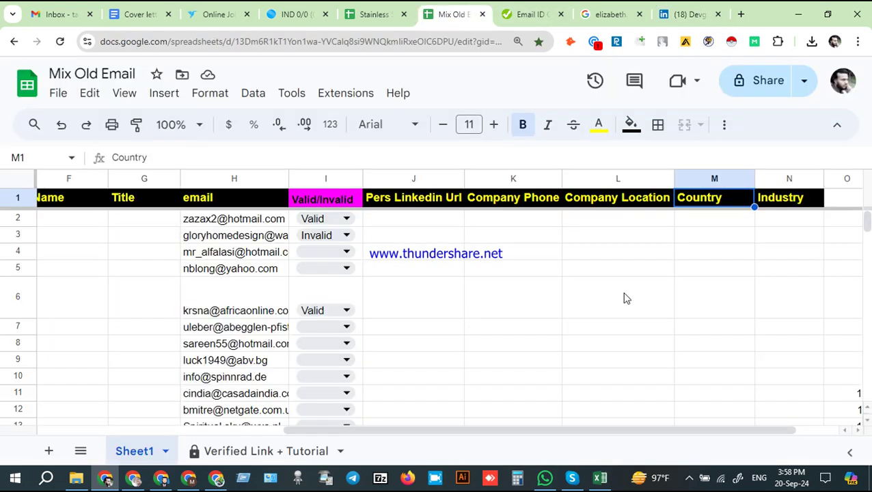
{"action": "left_click", "coordinate": [613, 225]}
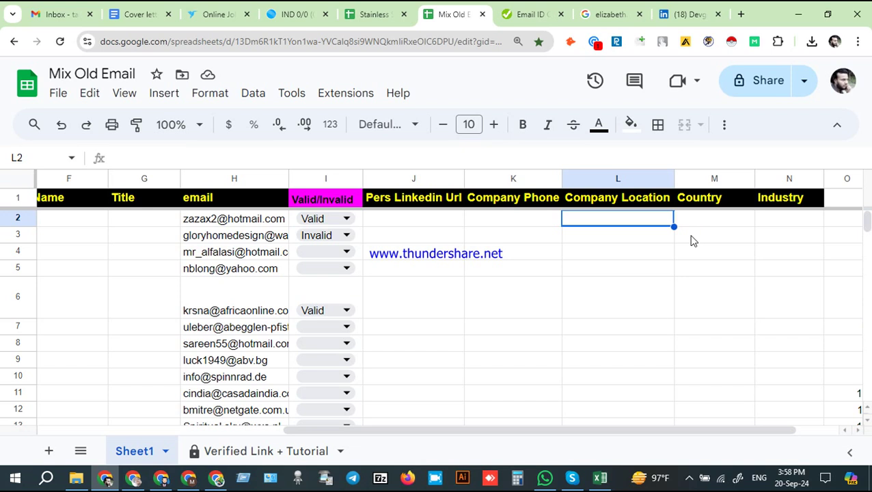
Search Google for the headquarters location "Atlanta, GA" and check the results for its country
{"action": "left_click", "coordinate": [670, 9]}
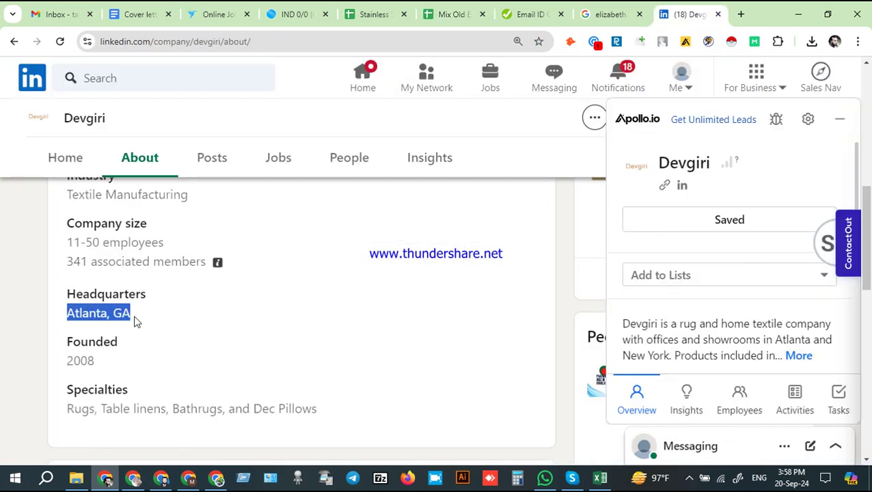
{"action": "left_click", "coordinate": [583, 10]}
{"action": "left_click", "coordinate": [422, 91]}
{"action": "key", "text": "ctrl+v"}
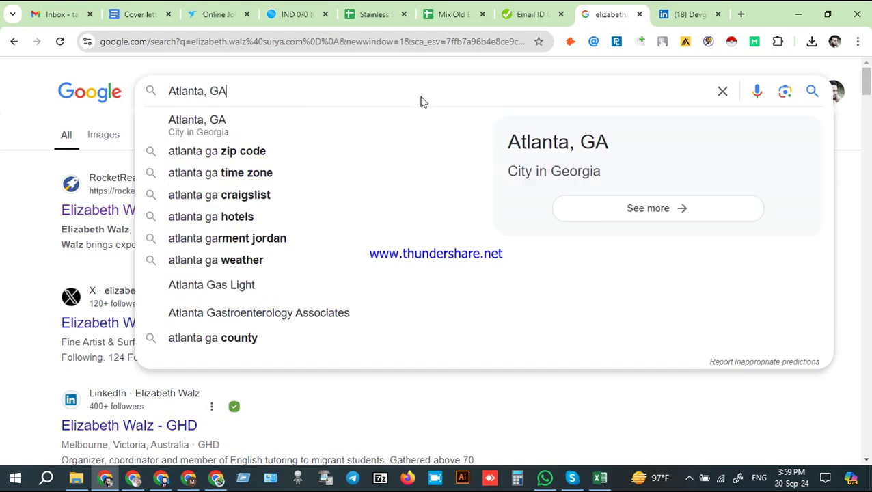
{"action": "key", "text": "Return"}
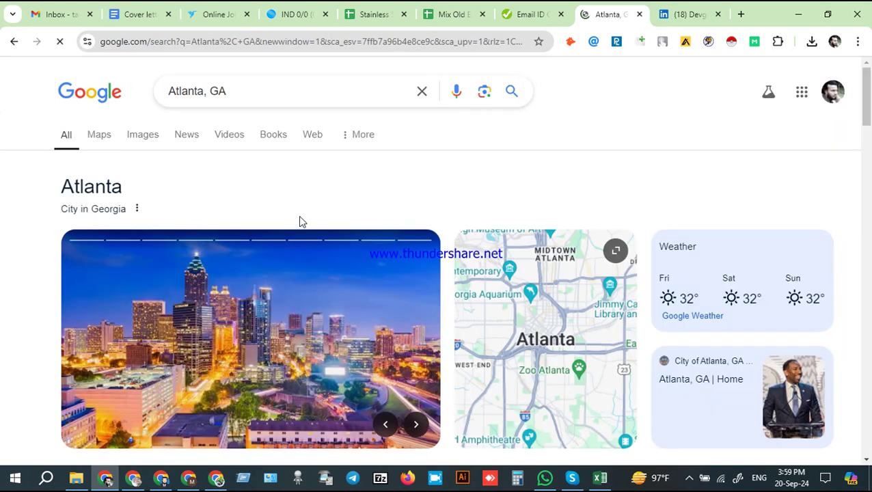
{"action": "scroll", "coordinate": [101, 220], "scroll_direction": "down", "scroll_amount": 3}
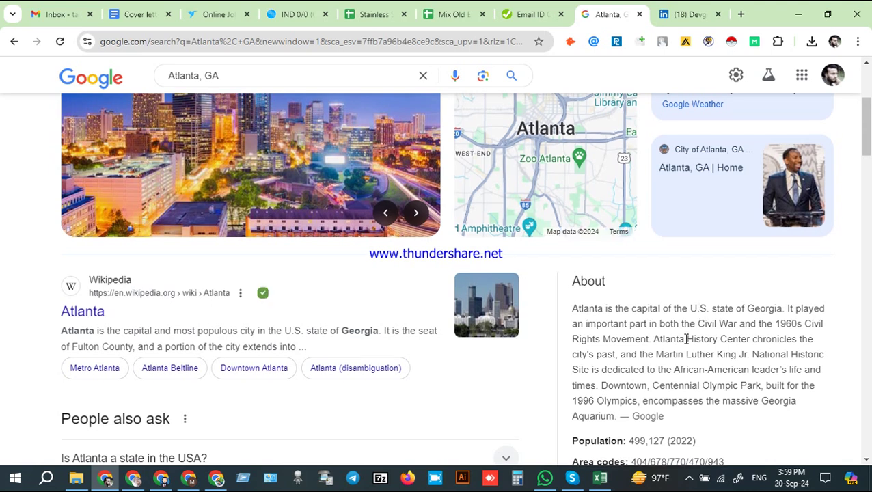
{"action": "scroll", "coordinate": [599, 212], "scroll_direction": "up", "scroll_amount": 3}
Copy the email address in H7 of the Mix Old Email sheet
{"action": "left_click", "coordinate": [437, 8]}
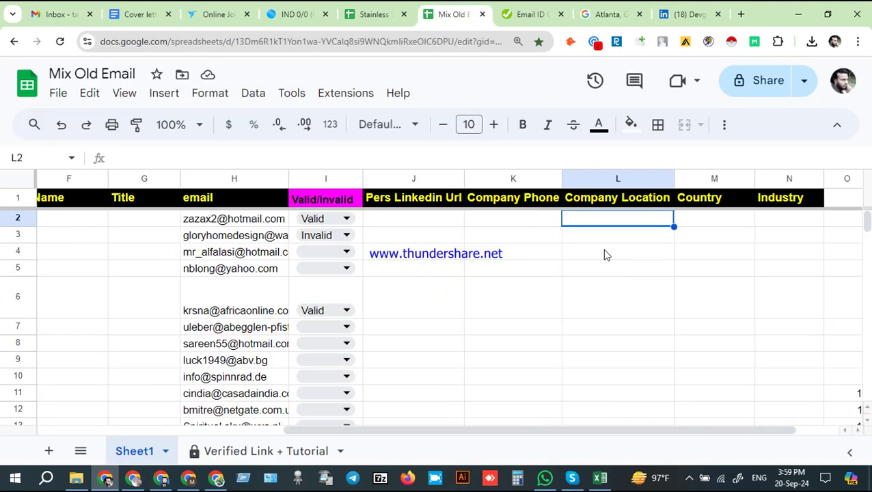
{"action": "left_click", "coordinate": [414, 292]}
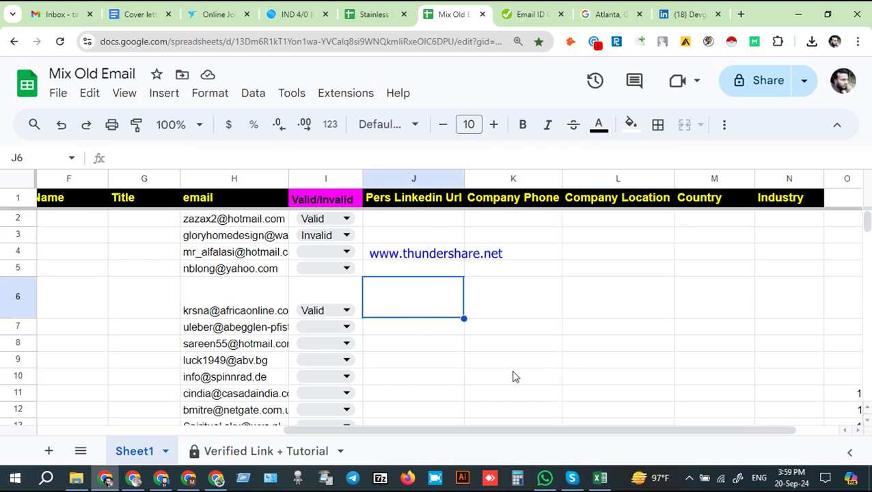
{"action": "left_click_drag", "start_coordinate": [471, 431], "coordinate": [143, 423]}
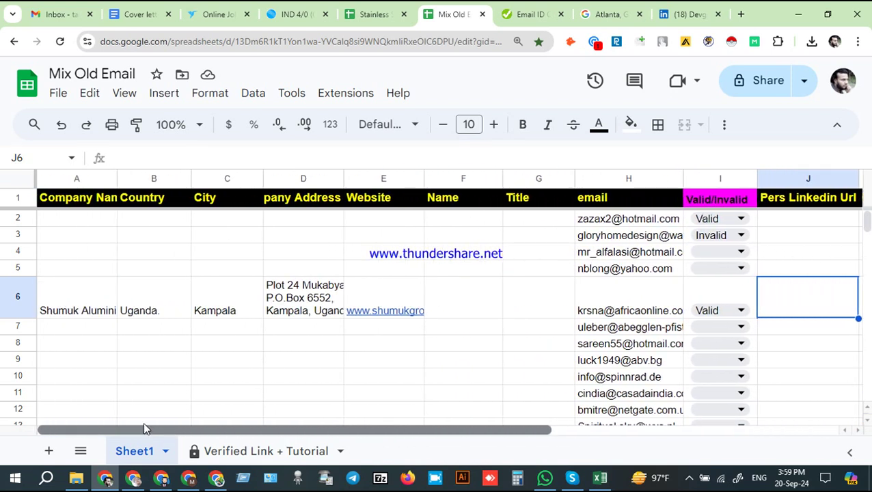
{"action": "left_click", "coordinate": [639, 330]}
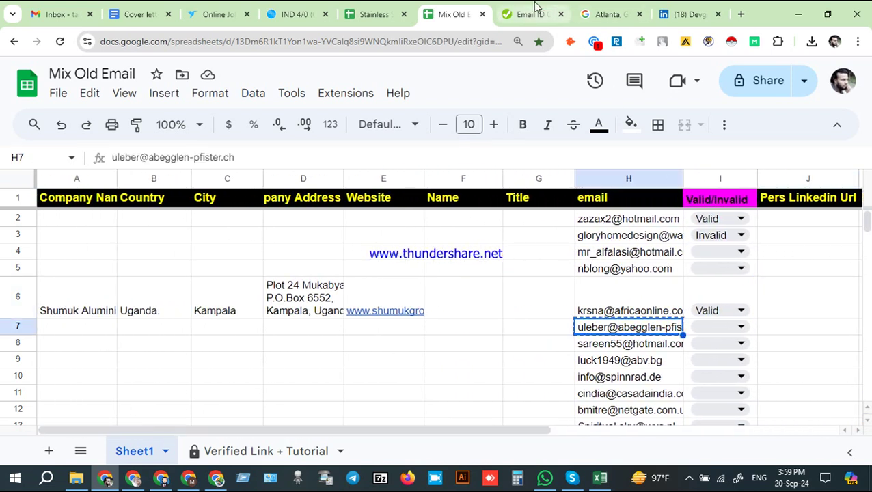
Verify the copied email address from H7 with the verifyemailaddress.org checker
{"action": "left_click", "coordinate": [536, 14]}
{"action": "scroll", "coordinate": [370, 326], "scroll_direction": "down", "scroll_amount": 4}
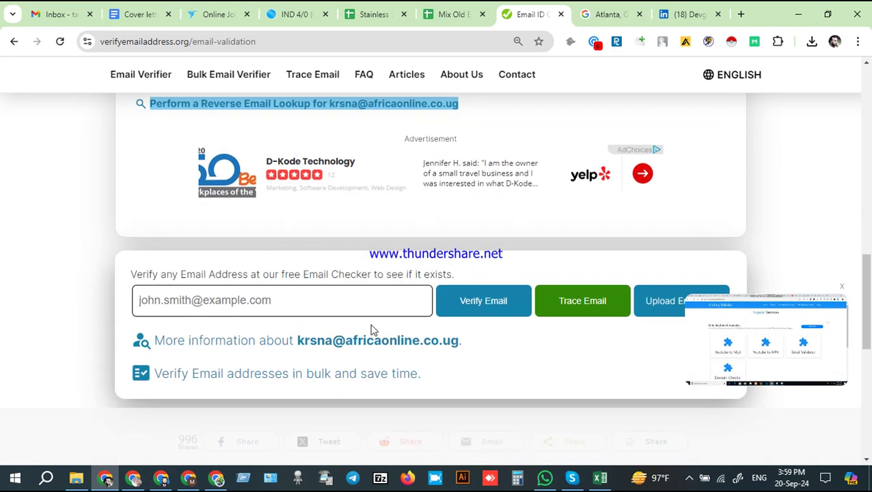
{"action": "left_click", "coordinate": [275, 300]}
{"action": "key", "text": "ctrl+v"}
{"action": "left_click", "coordinate": [493, 306]}
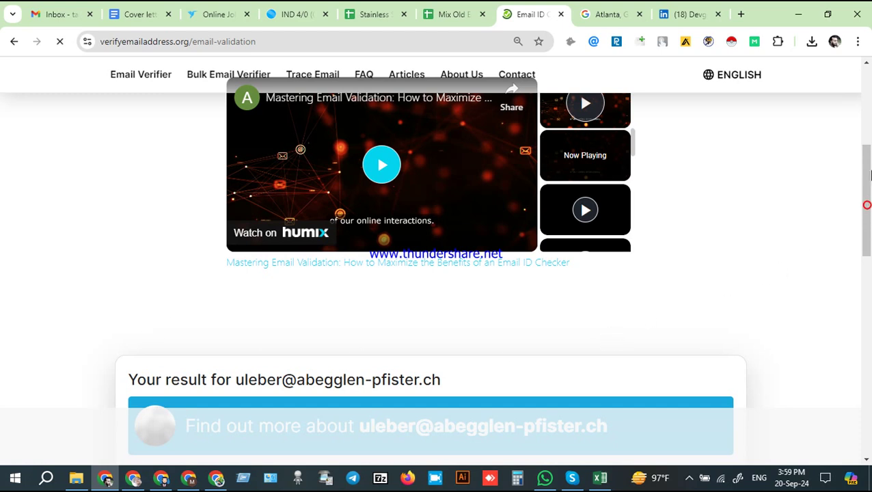
{"action": "scroll", "coordinate": [729, 311], "scroll_direction": "up", "scroll_amount": 5}
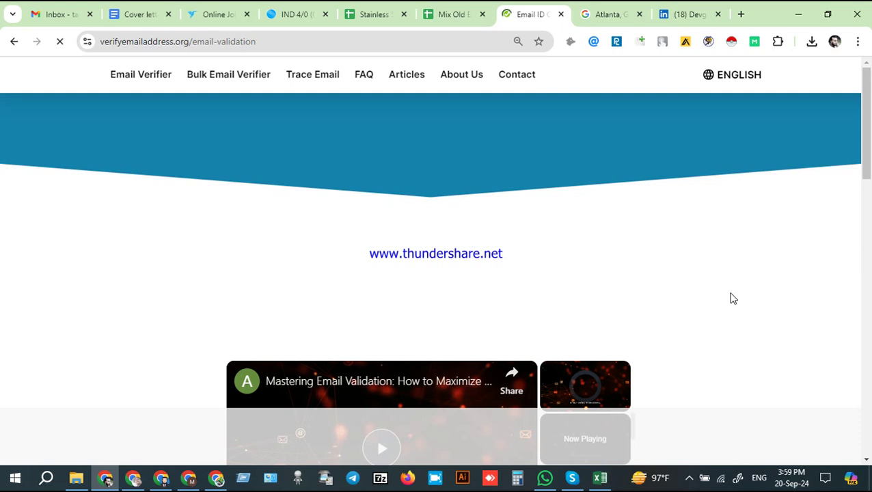
Check the verification result for the email from H7 and set I7 in the Mix Old Email sheet to Valid
{"action": "scroll", "coordinate": [733, 298], "scroll_direction": "down", "scroll_amount": 7}
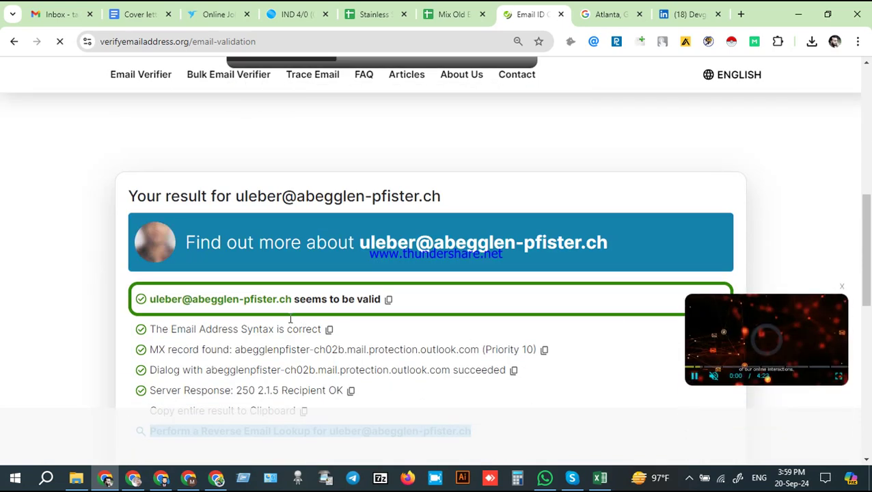
{"action": "left_click", "coordinate": [463, 8]}
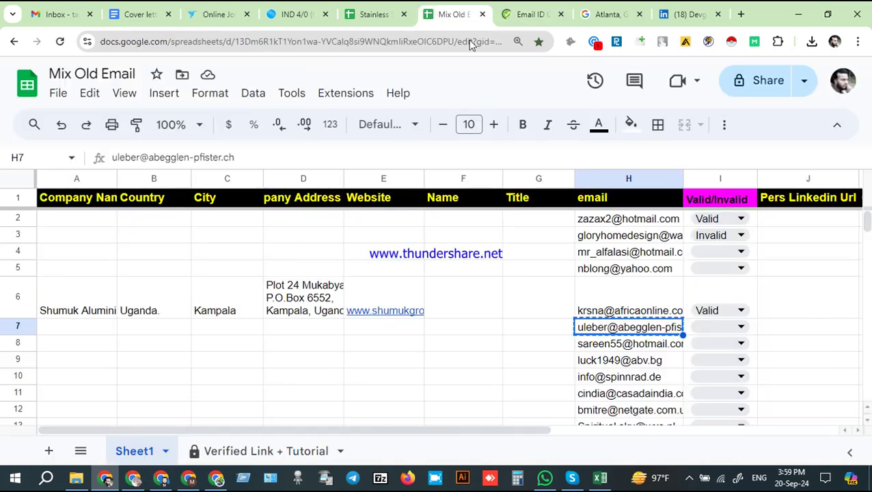
{"action": "left_click", "coordinate": [741, 327]}
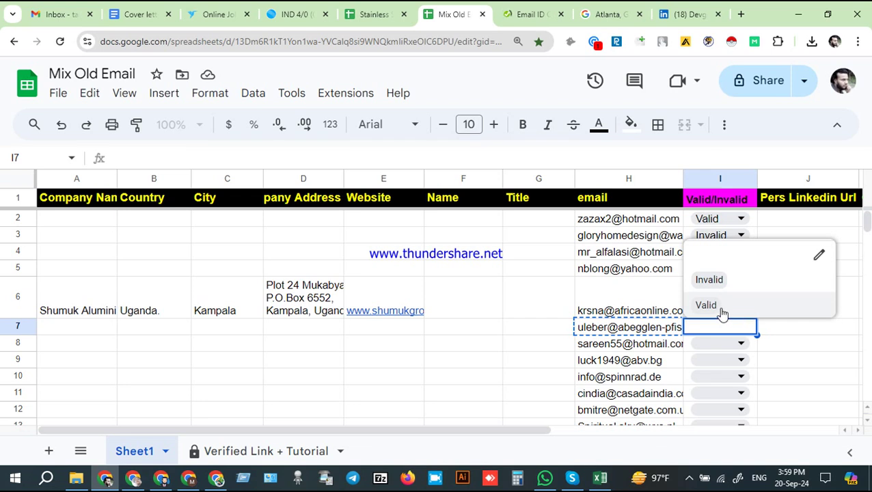
{"action": "left_click", "coordinate": [711, 304]}
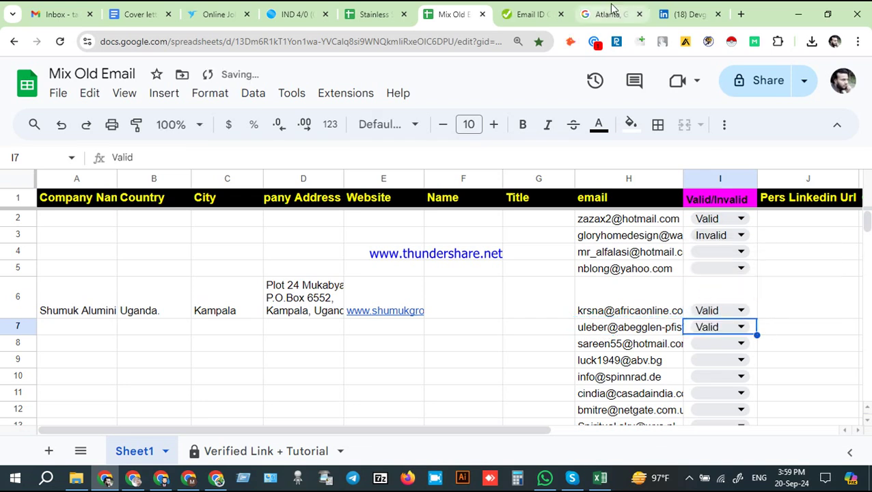
Search Google for the copied email address from H7
{"action": "left_click", "coordinate": [612, 8]}
{"action": "left_click", "coordinate": [416, 93]}
{"action": "key", "text": "ctrl+v"}
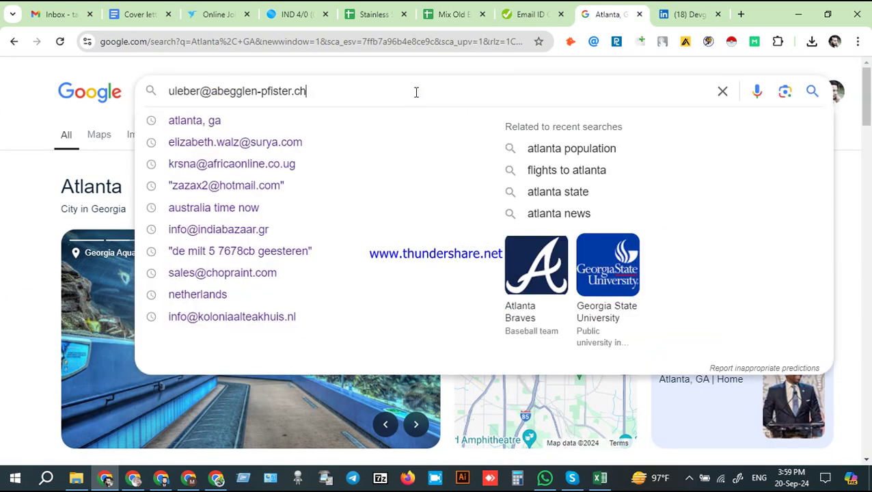
{"action": "key", "text": "Return"}
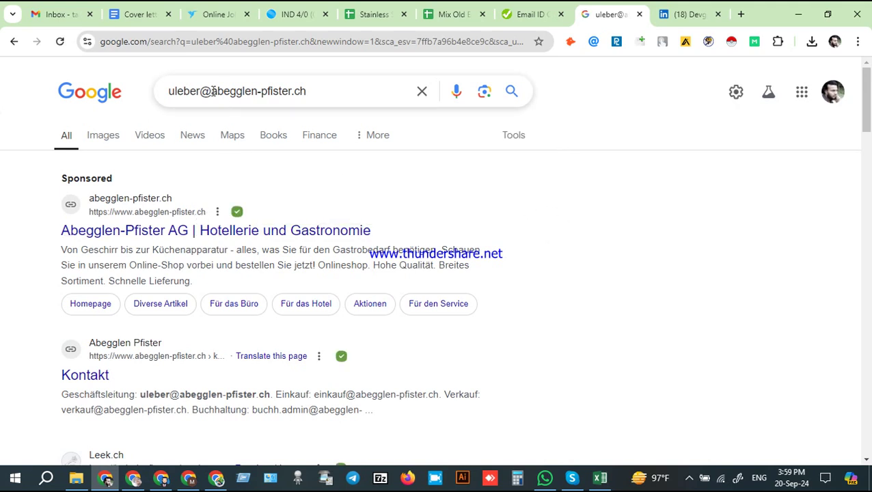
Open the Abegglen-Pfister AG site in a separate tab, return to the results, and open the Kontakt result that lists the searched email
{"action": "left_click", "coordinate": [127, 233]}
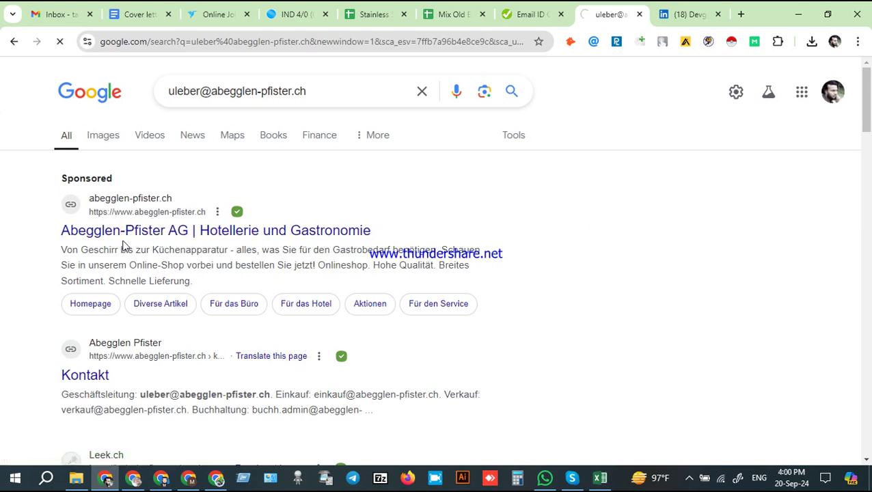
{"action": "right_click", "coordinate": [150, 238]}
{"action": "left_click", "coordinate": [158, 249]}
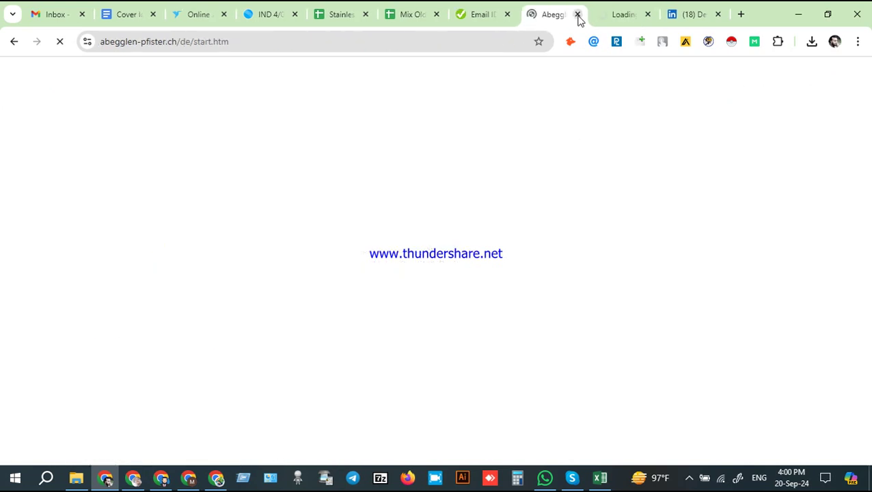
{"action": "left_click", "coordinate": [14, 41]}
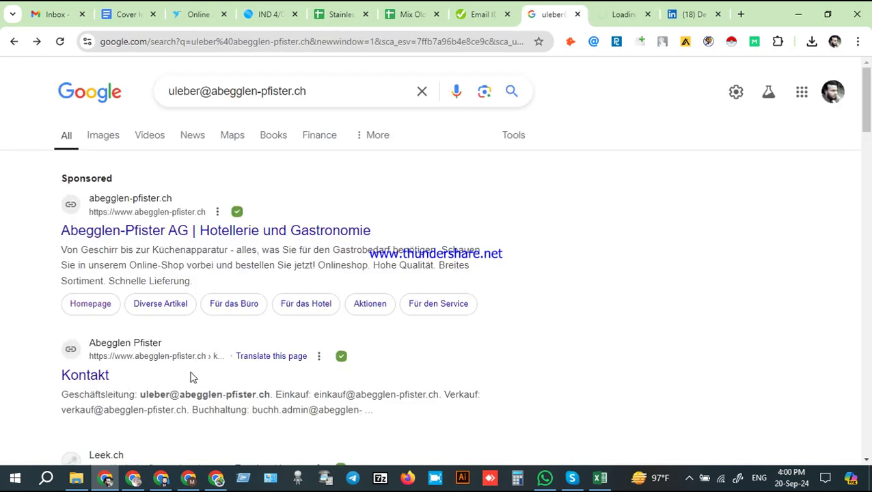
{"action": "left_click_drag", "start_coordinate": [139, 395], "coordinate": [272, 394]}
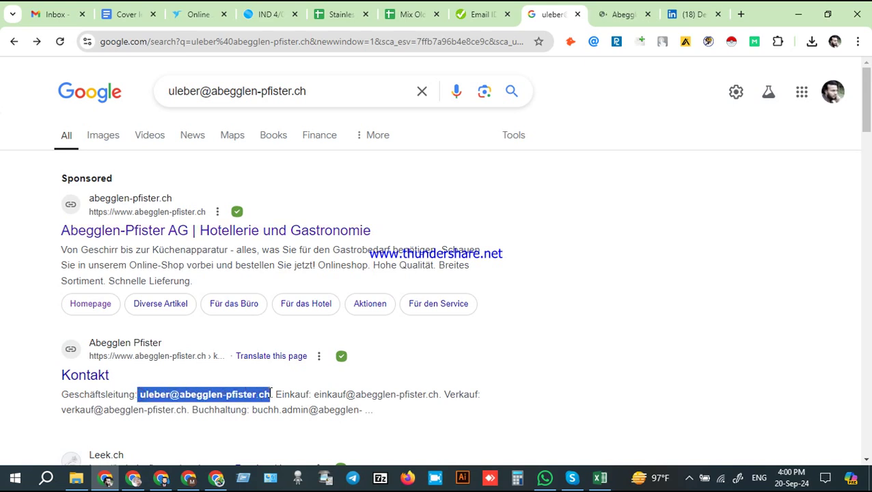
{"action": "left_click", "coordinate": [86, 376]}
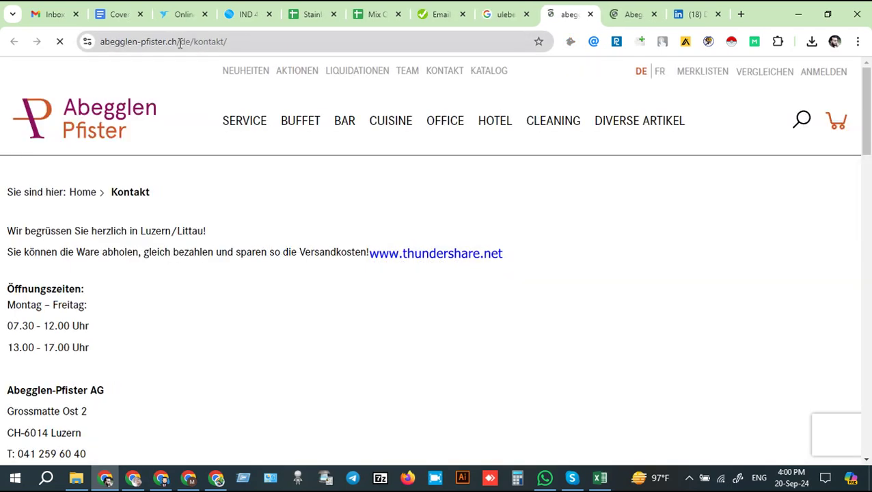
{"action": "left_click_drag", "start_coordinate": [180, 42], "coordinate": [101, 43]}
{"action": "key", "text": "ctrl+c"}
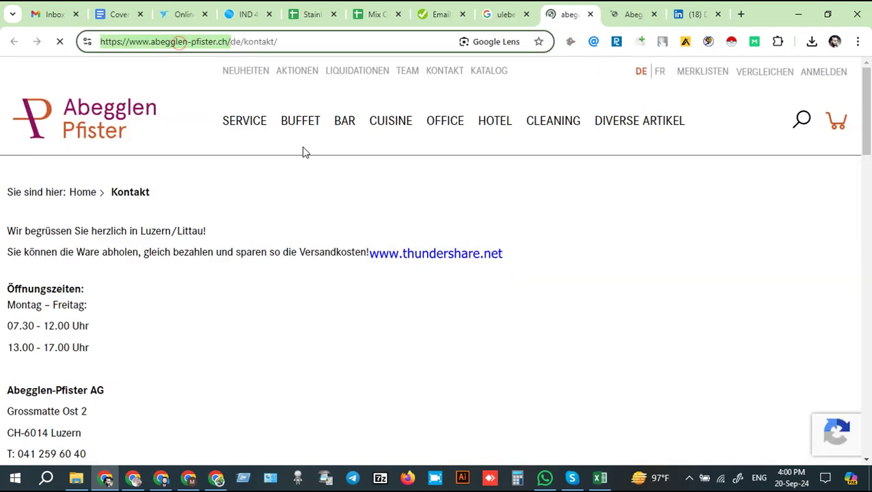
{"action": "left_click", "coordinate": [376, 14]}
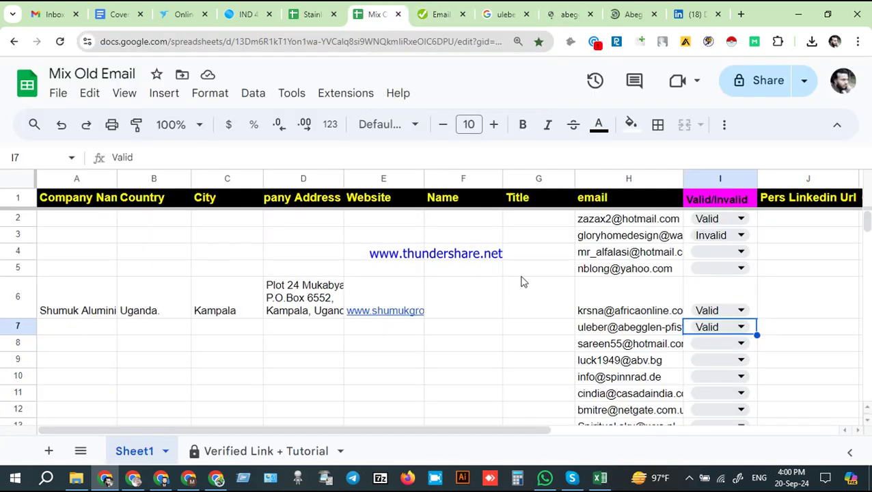
{"action": "left_click", "coordinate": [391, 327]}
{"action": "key", "text": "ctrl+v"}
{"action": "left_click", "coordinate": [303, 335]}
Copy the company name Abegglen-Pfister AG from the Kontakt page into the Company Name cell A7
{"action": "left_click", "coordinate": [87, 328]}
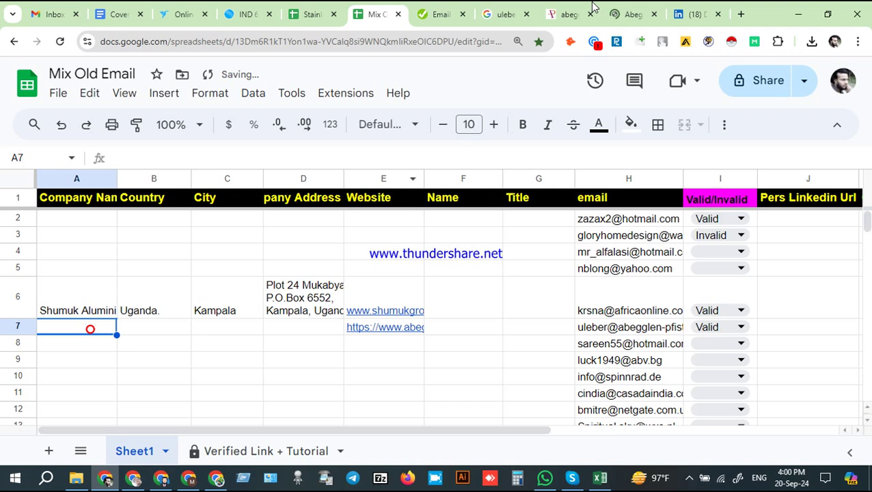
{"action": "left_click", "coordinate": [554, 13]}
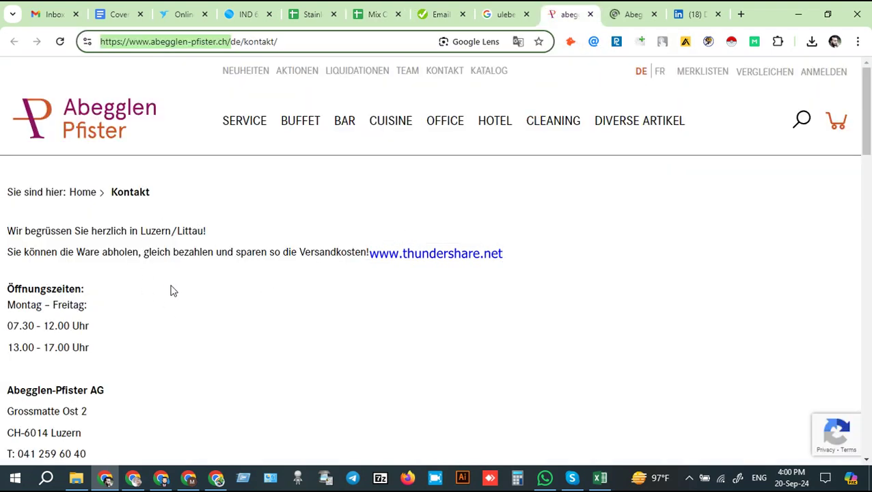
{"action": "scroll", "coordinate": [171, 295], "scroll_direction": "down", "scroll_amount": 2}
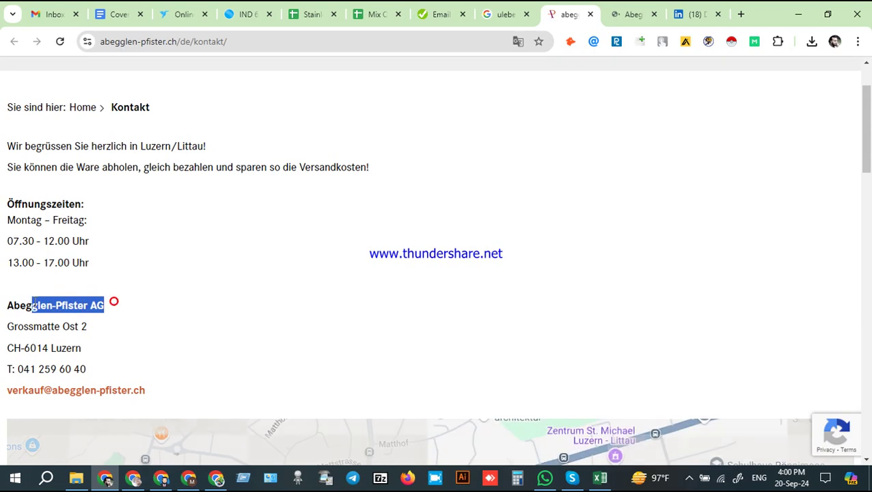
{"action": "left_click_drag", "start_coordinate": [108, 306], "coordinate": [9, 306]}
{"action": "key", "text": "ctrl+c"}
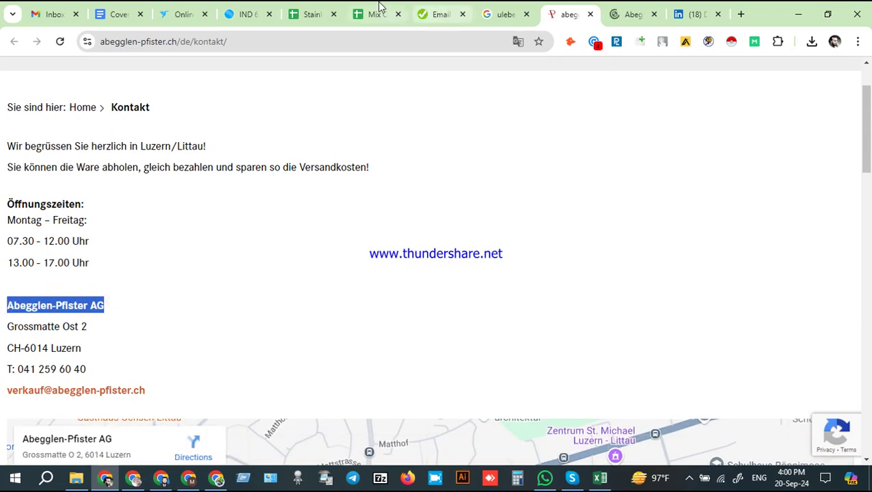
{"action": "left_click", "coordinate": [378, 9]}
{"action": "left_click", "coordinate": [98, 333]}
{"action": "key", "text": "ctrl+v"}
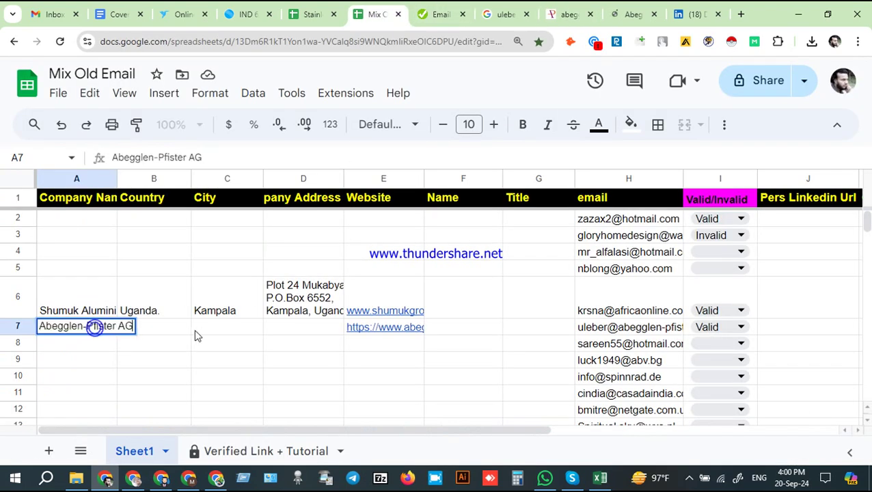
Copy the company's full two-line address from the Kontakt page into the Company Address cell D7
{"action": "left_click", "coordinate": [178, 328]}
{"action": "left_click", "coordinate": [561, 12]}
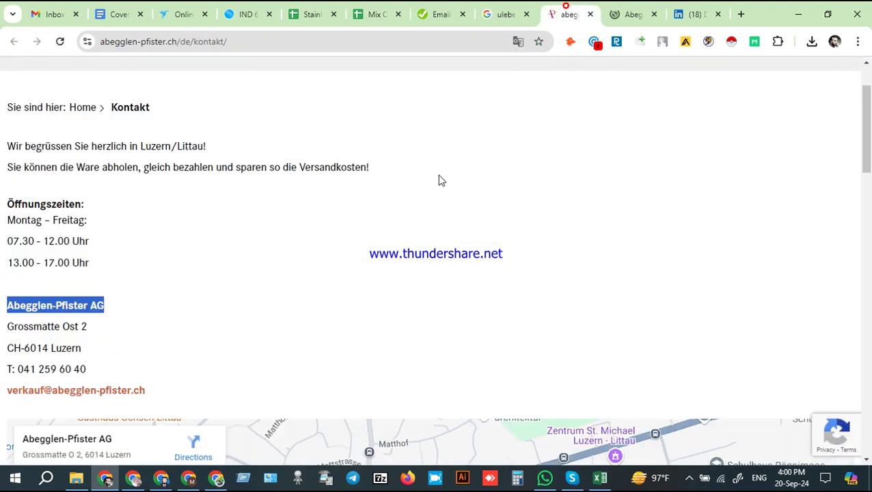
{"action": "left_click_drag", "start_coordinate": [85, 352], "coordinate": [18, 327]}
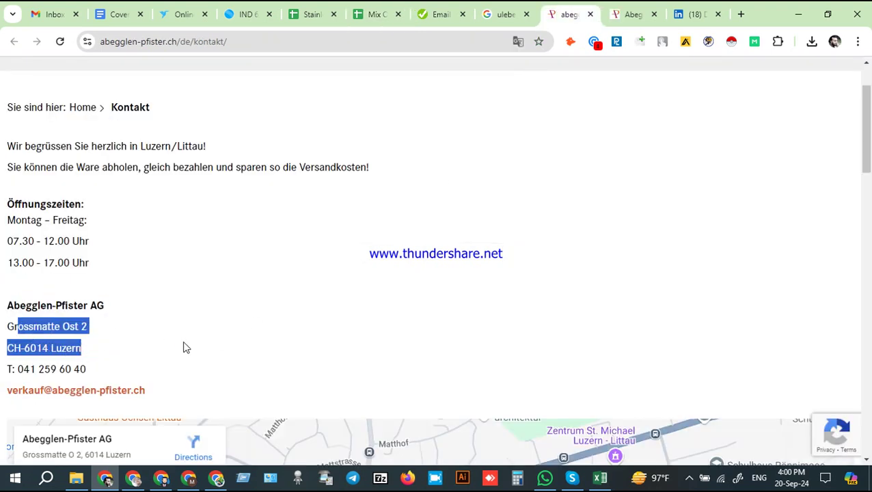
{"action": "key", "text": "shift+Home"}
{"action": "key", "text": "ctrl+c"}
{"action": "left_click", "coordinate": [379, 13]}
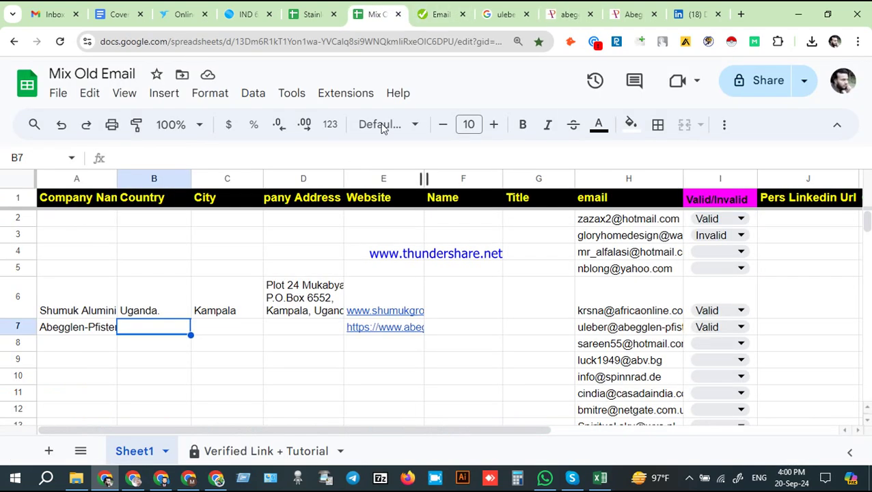
{"action": "left_click", "coordinate": [316, 331]}
{"action": "double_click", "coordinate": [316, 331]}
{"action": "key", "text": "ctrl+v"}
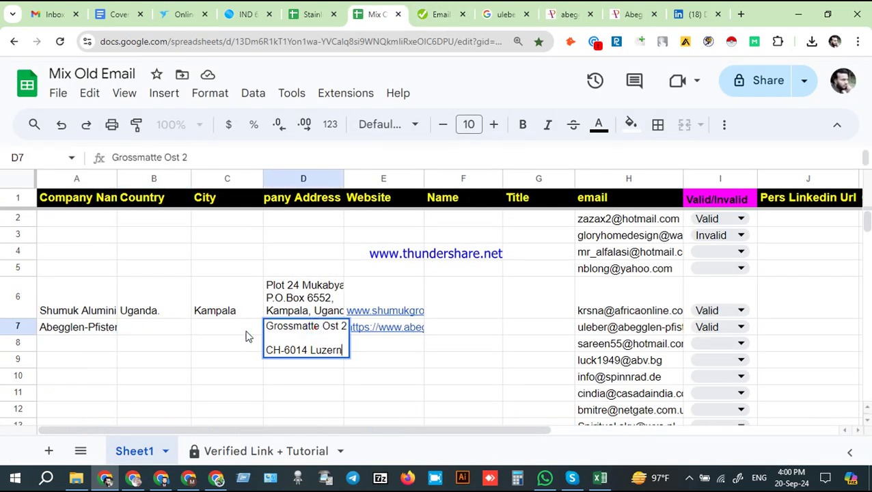
{"action": "left_click", "coordinate": [225, 329]}
Copy the city name Luzern from the address in D7 into the City cell C7
{"action": "double_click", "coordinate": [302, 355]}
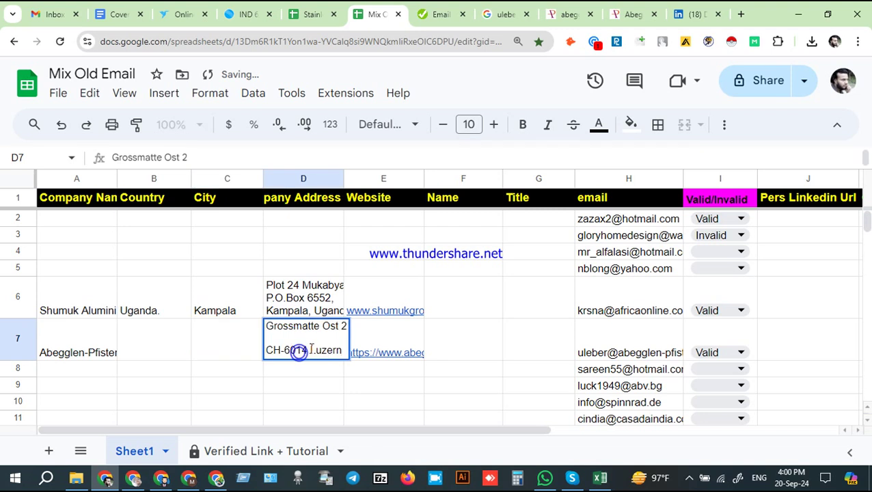
{"action": "left_click_drag", "start_coordinate": [310, 351], "coordinate": [343, 350]}
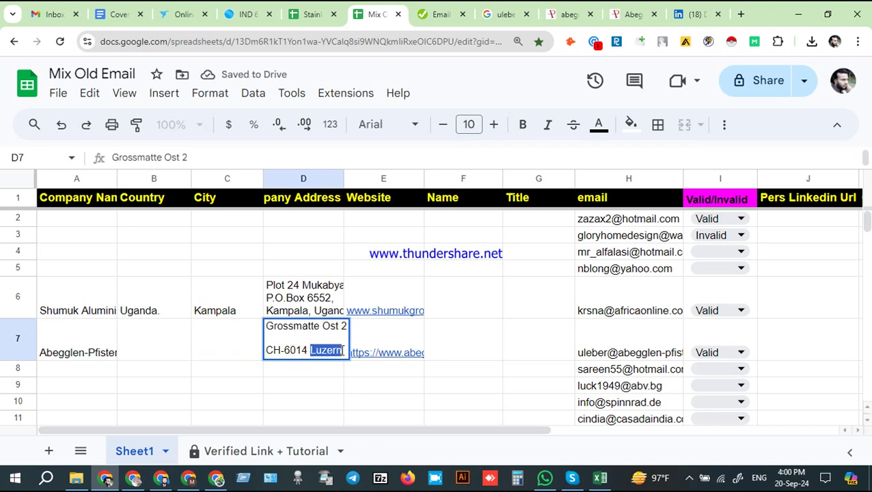
{"action": "key", "text": "ctrl+c"}
{"action": "left_click", "coordinate": [210, 341]}
{"action": "double_click", "coordinate": [214, 345]}
{"action": "key", "text": "ctrl+v"}
{"action": "left_click", "coordinate": [152, 345]}
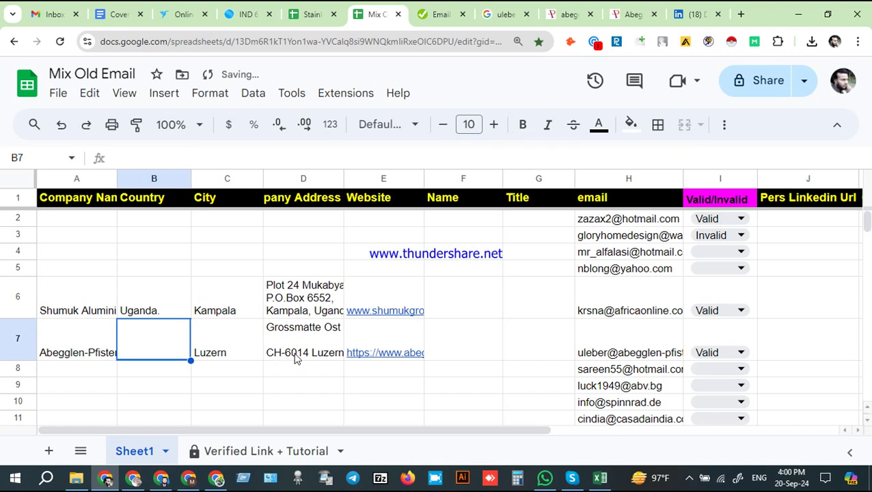
Return to the Kontakt page for the company's address and search Google for that address
{"action": "left_click", "coordinate": [572, 13]}
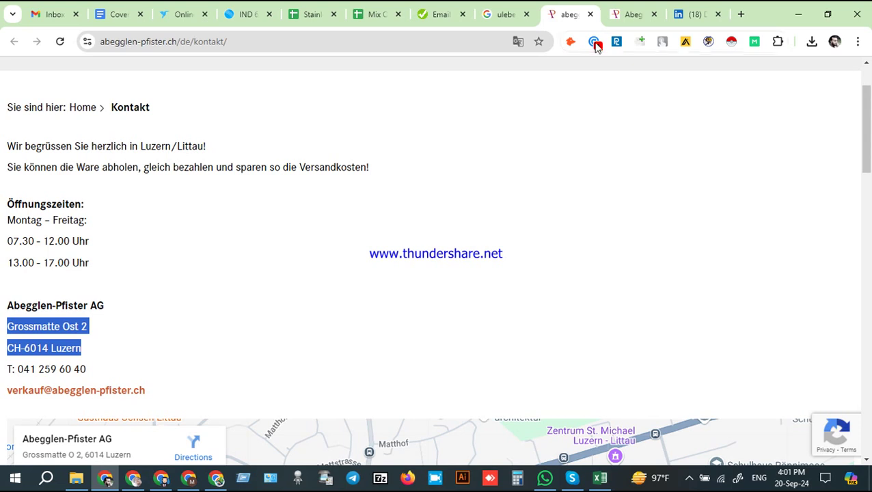
{"action": "left_click", "coordinate": [480, 10]}
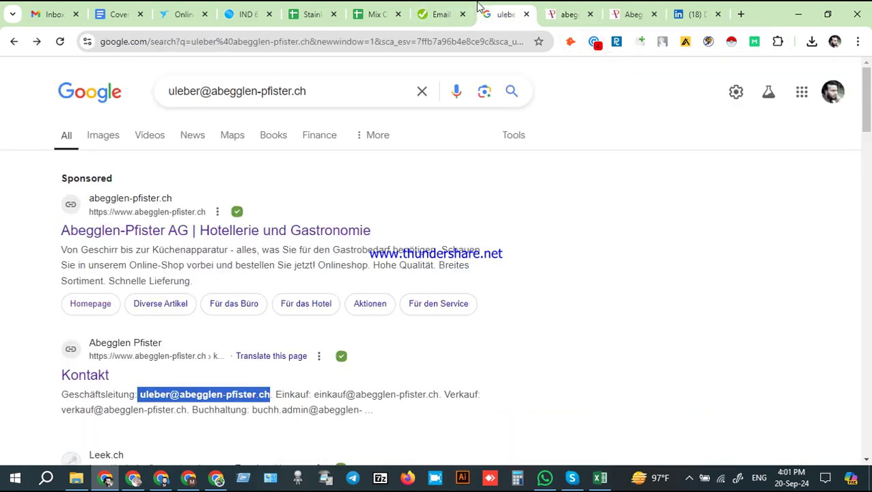
{"action": "left_click", "coordinate": [421, 92]}
{"action": "key", "text": "ctrl+v"}
{"action": "key", "text": "Return"}
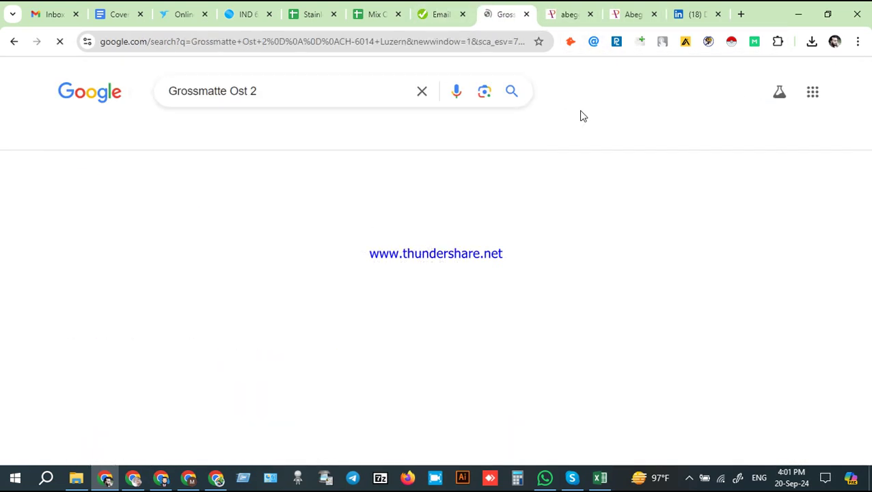
Copy the country, Switzerland, from the Google address result into the Country cell B7 of the Mix Old Email sheet
{"action": "scroll", "coordinate": [565, 197], "scroll_direction": "down", "scroll_amount": 1}
{"action": "scroll", "coordinate": [565, 197], "scroll_direction": "down", "scroll_amount": 3}
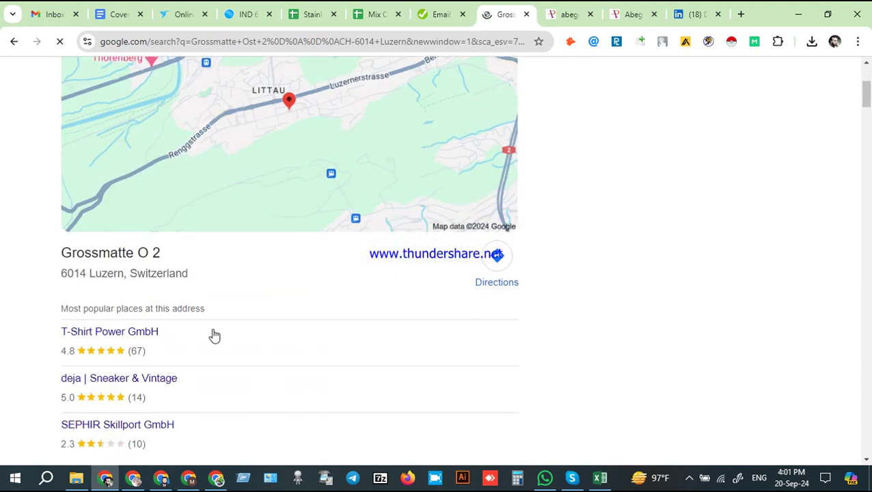
{"action": "left_click_drag", "start_coordinate": [130, 273], "coordinate": [186, 272]}
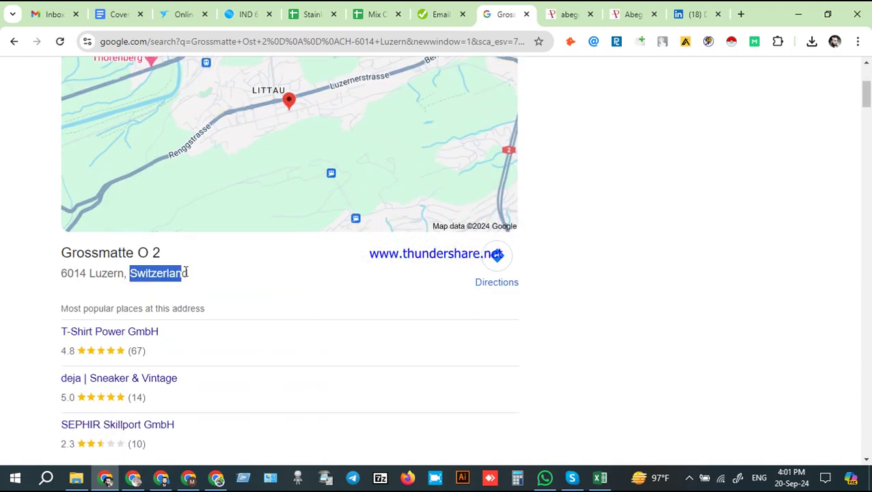
{"action": "left_click", "coordinate": [387, 14]}
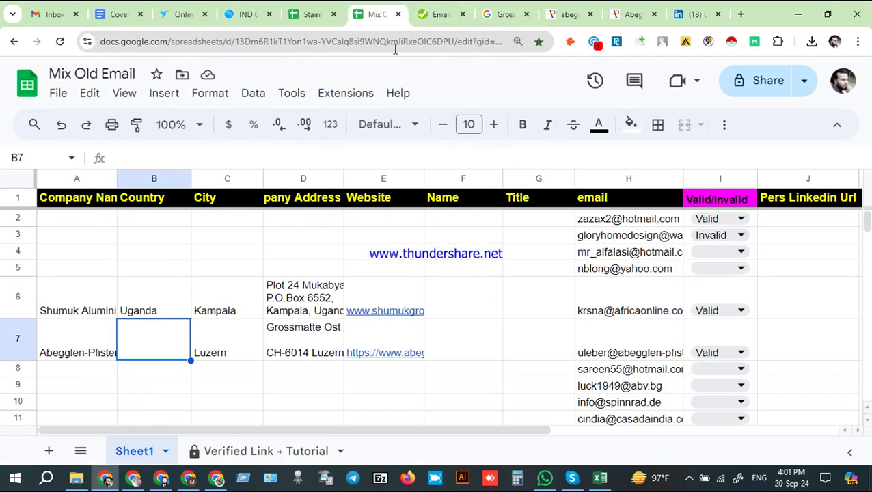
{"action": "key", "text": "ctrl+v"}
{"action": "left_click", "coordinate": [236, 342]}
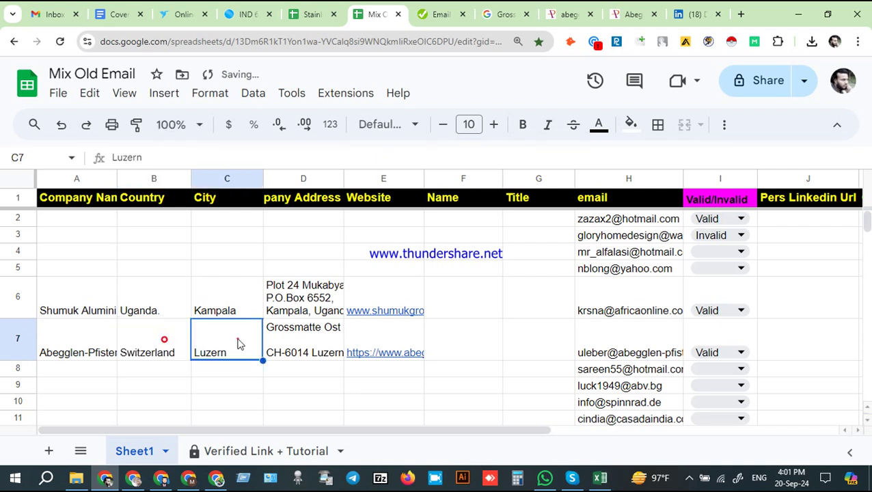
Examine the company's Kontakt page down to its Email-Adressen section for the name and title behind the email in H7
{"action": "left_click", "coordinate": [468, 351]}
{"action": "left_click", "coordinate": [514, 352]}
{"action": "key", "text": "ctrl+Tab"}
{"action": "key", "text": "ctrl+Tab"}
{"action": "key", "text": "ctrl+Tab"}
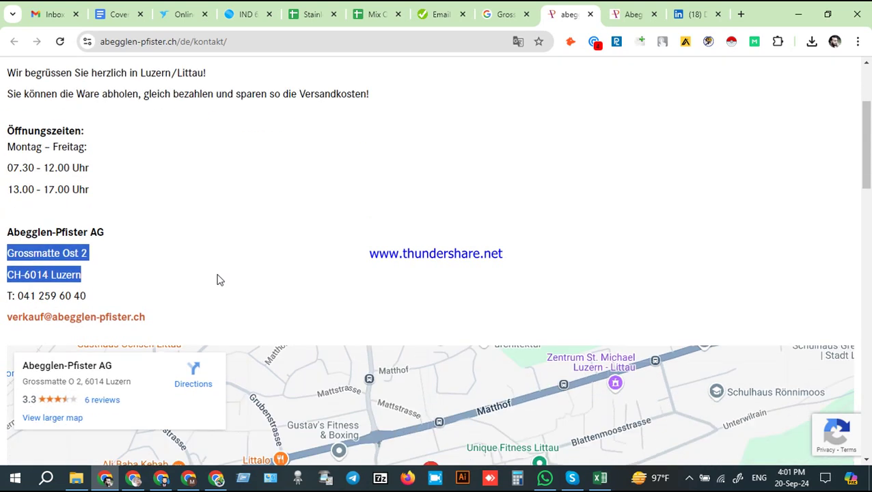
{"action": "scroll", "coordinate": [218, 280], "scroll_direction": "down", "scroll_amount": 3}
{"action": "scroll", "coordinate": [90, 234], "scroll_direction": "down", "scroll_amount": 4}
{"action": "scroll", "coordinate": [125, 361], "scroll_direction": "down", "scroll_amount": 4}
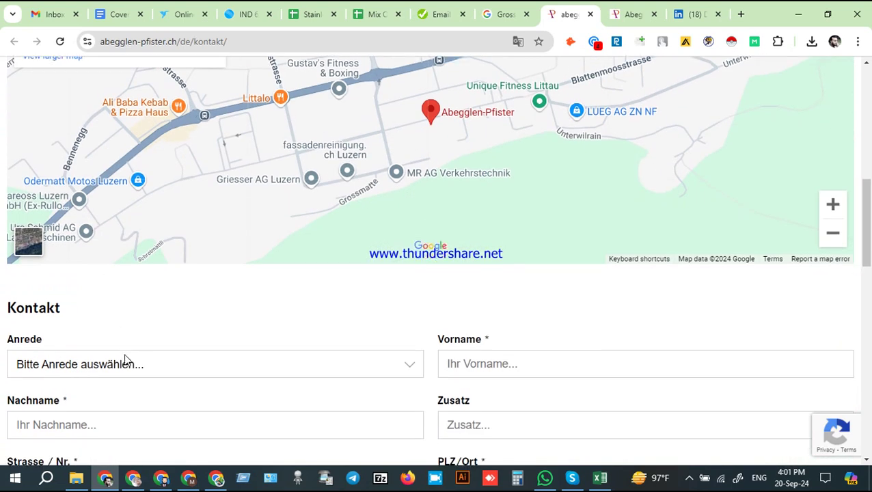
{"action": "scroll", "coordinate": [247, 353], "scroll_direction": "down", "scroll_amount": 7}
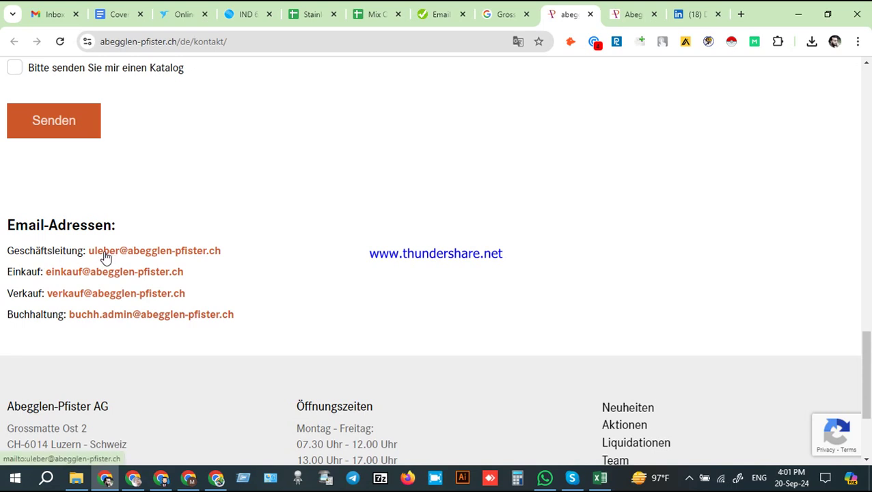
Copy the Geschäftsleitung email address from the Kontakt page and look up its owner with Clearbit Connect in a new Gmail message
{"action": "right_click", "coordinate": [150, 252]}
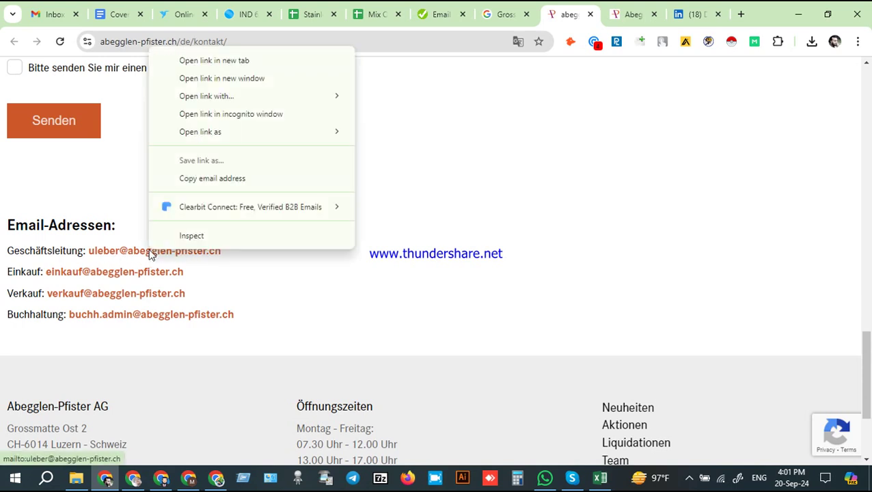
{"action": "left_click", "coordinate": [191, 178]}
{"action": "left_click", "coordinate": [60, 8]}
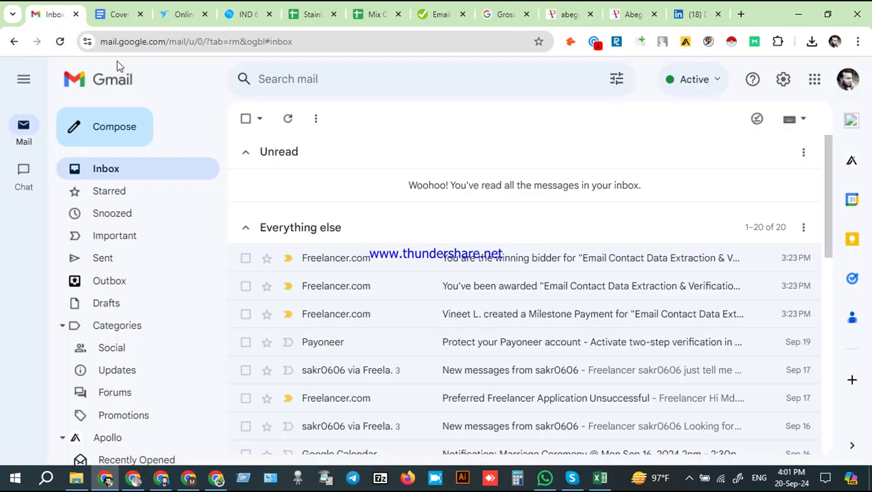
{"action": "left_click", "coordinate": [851, 121]}
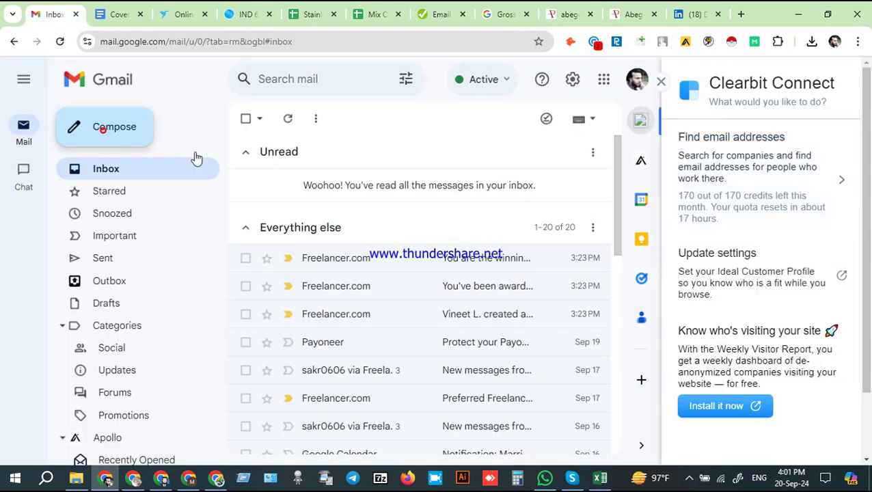
{"action": "key", "text": "c"}
{"action": "left_click", "coordinate": [376, 14]}
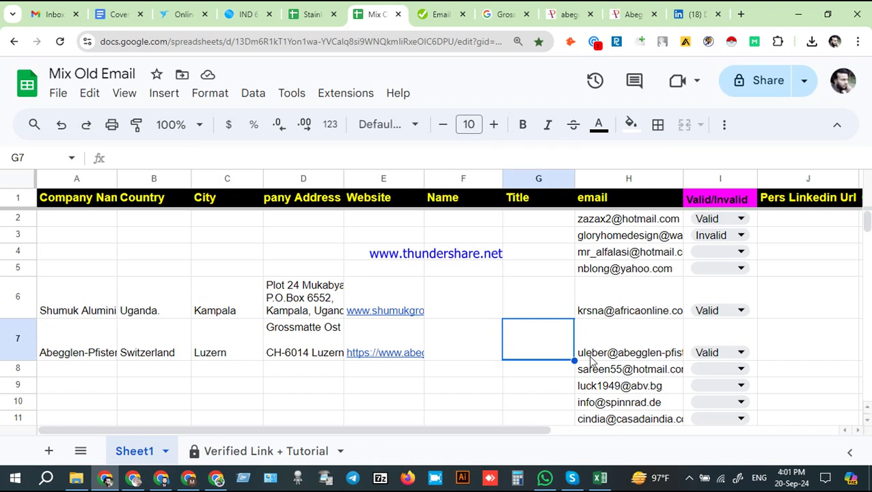
{"action": "left_click", "coordinate": [58, 9]}
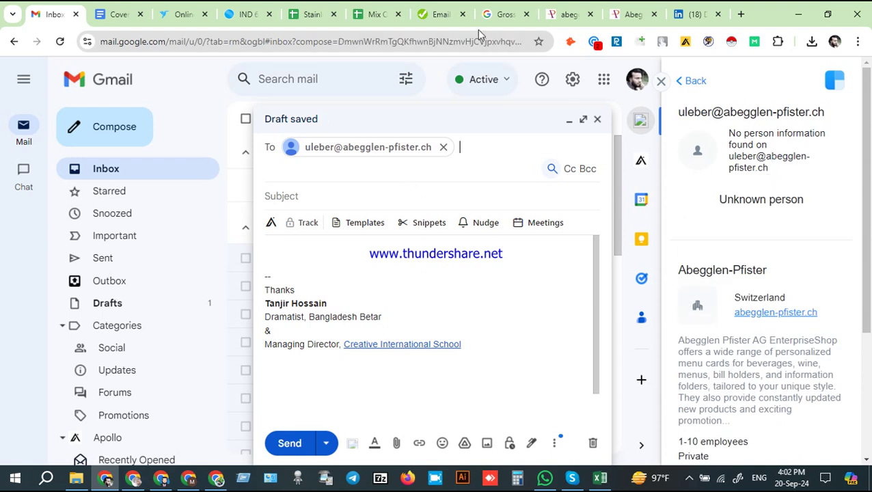
Search Google for the copied Geschäftsleitung email address of Abegglen-Pfister
{"action": "left_click", "coordinate": [376, 14]}
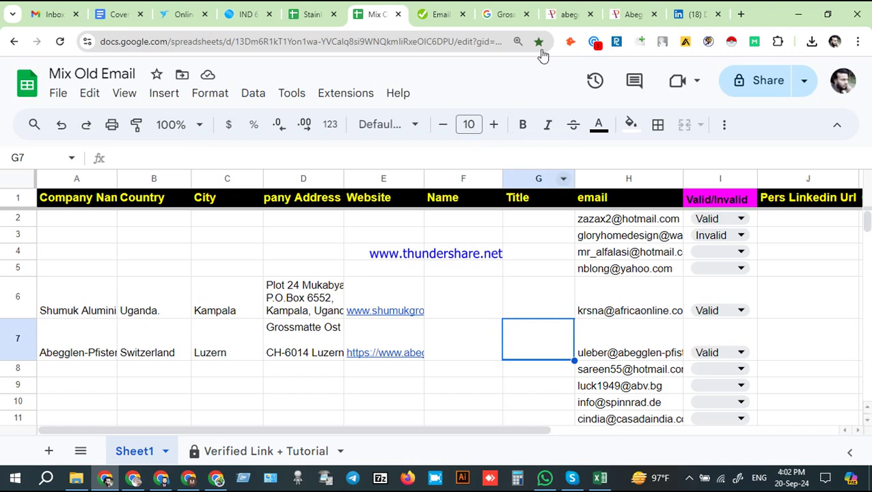
{"action": "left_click", "coordinate": [441, 14]}
{"action": "left_click", "coordinate": [505, 13]}
{"action": "scroll", "coordinate": [531, 193], "scroll_direction": "up", "scroll_amount": 3}
{"action": "left_click", "coordinate": [424, 96]}
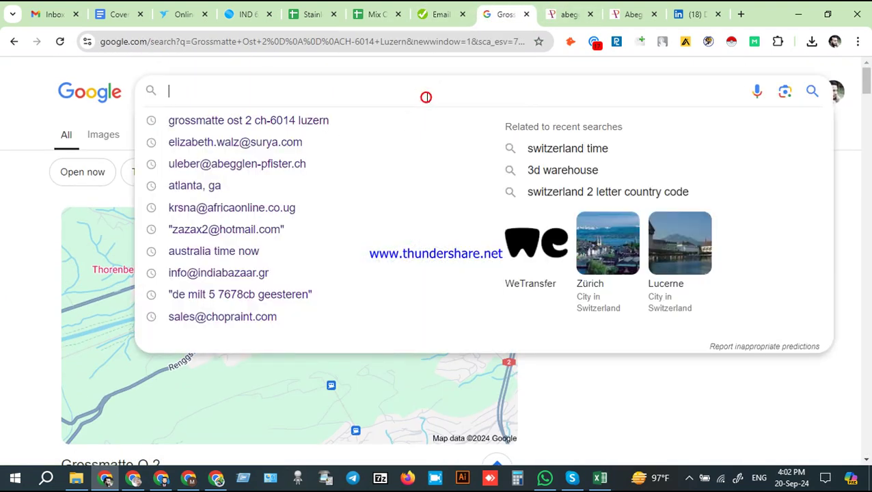
{"action": "key", "text": "ctrl+v"}
{"action": "key", "text": "Return"}
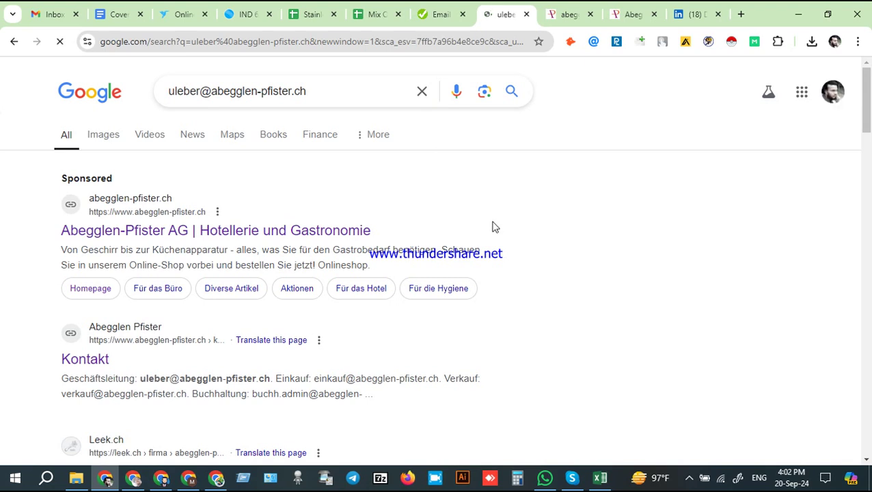
{"action": "scroll", "coordinate": [492, 227], "scroll_direction": "down", "scroll_amount": 3}
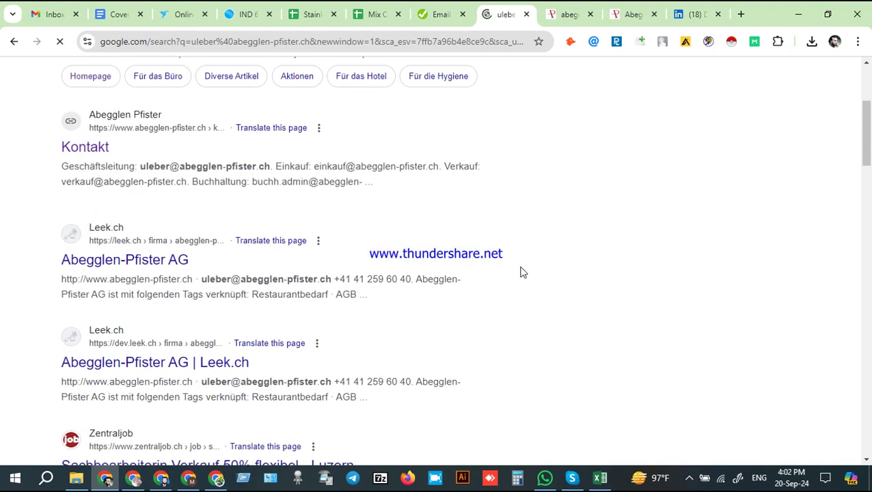
{"action": "scroll", "coordinate": [523, 272], "scroll_direction": "down", "scroll_amount": 2}
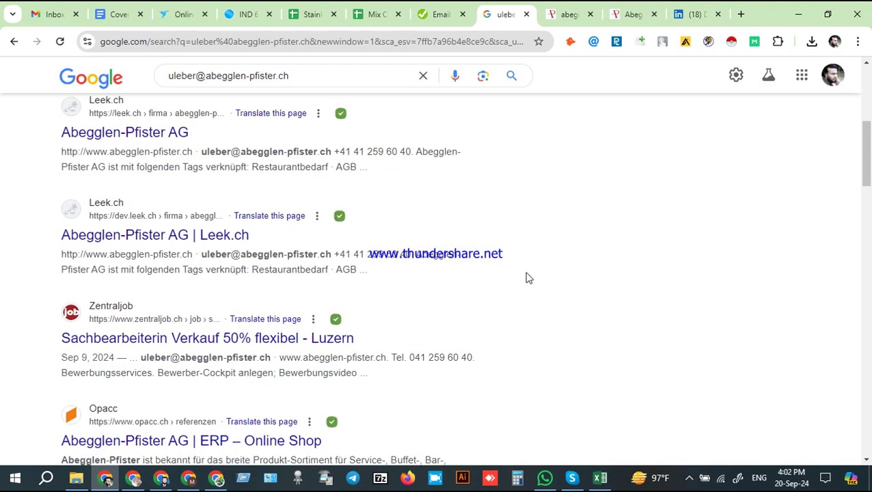
{"action": "scroll", "coordinate": [527, 276], "scroll_direction": "down", "scroll_amount": 2}
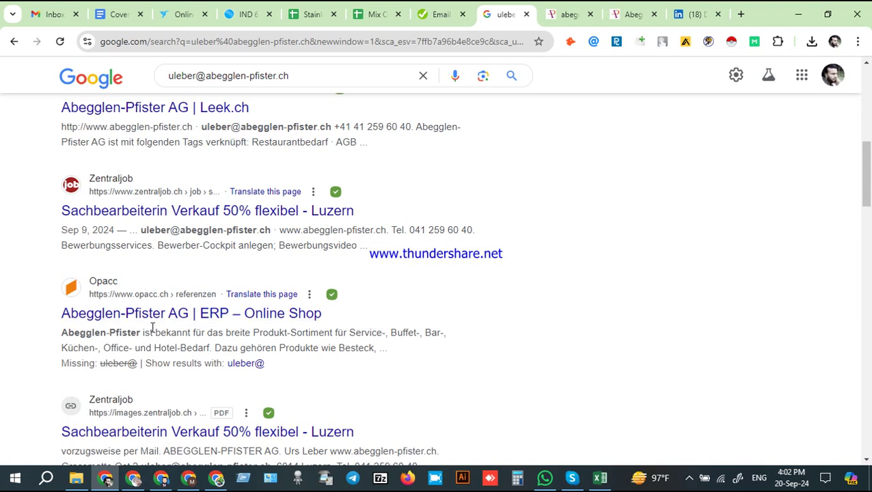
{"action": "scroll", "coordinate": [510, 358], "scroll_direction": "up", "scroll_amount": 8}
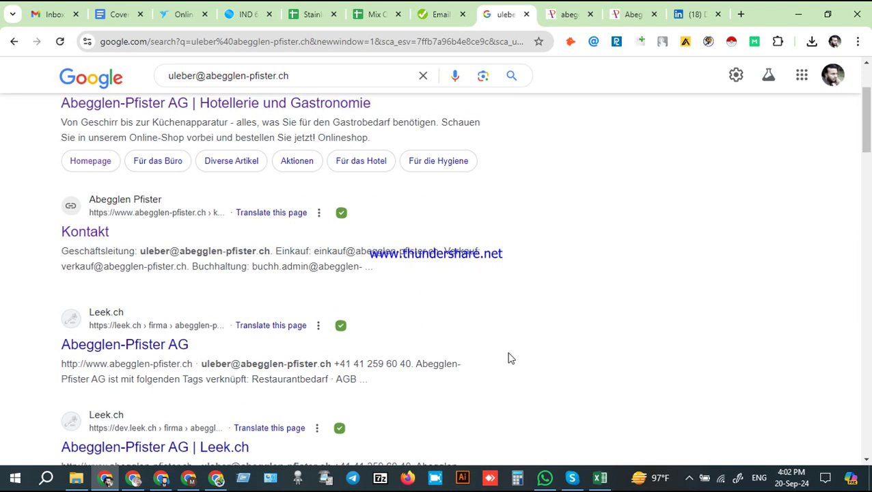
{"action": "scroll", "coordinate": [557, 273], "scroll_direction": "down", "scroll_amount": 5}
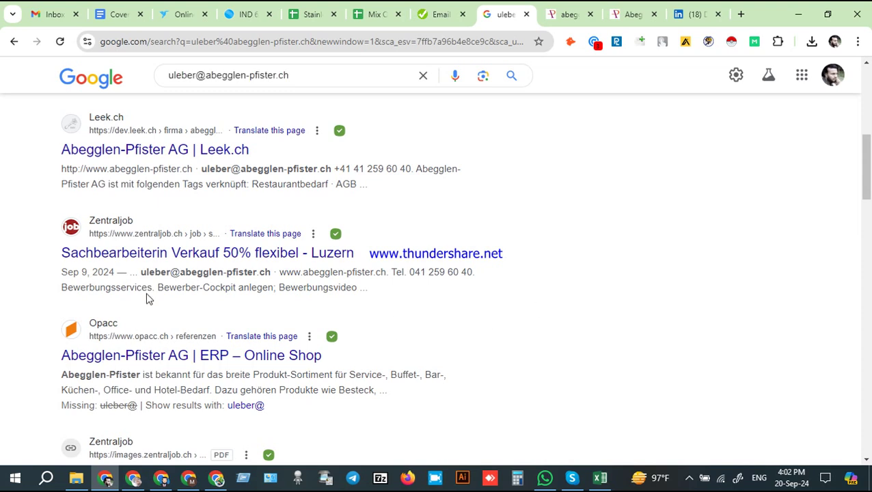
{"action": "scroll", "coordinate": [146, 298], "scroll_direction": "down", "scroll_amount": 4}
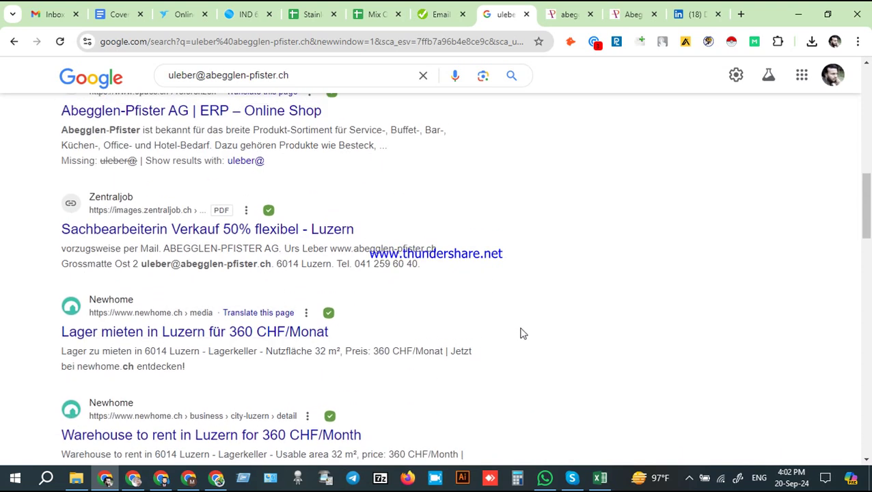
{"action": "scroll", "coordinate": [524, 335], "scroll_direction": "up", "scroll_amount": 8}
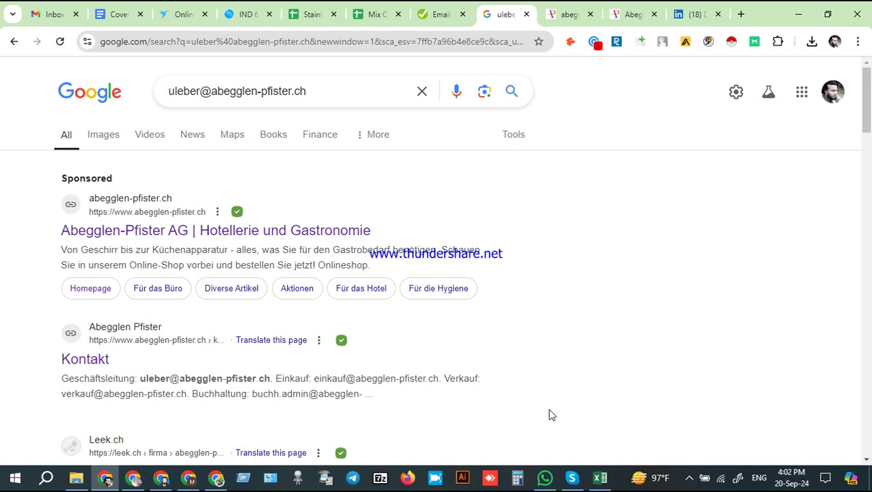
{"action": "left_click", "coordinate": [689, 478]}
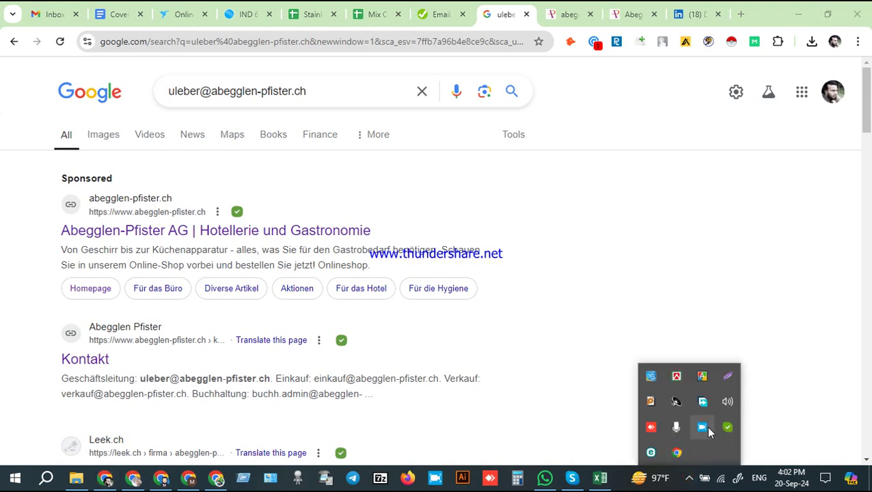